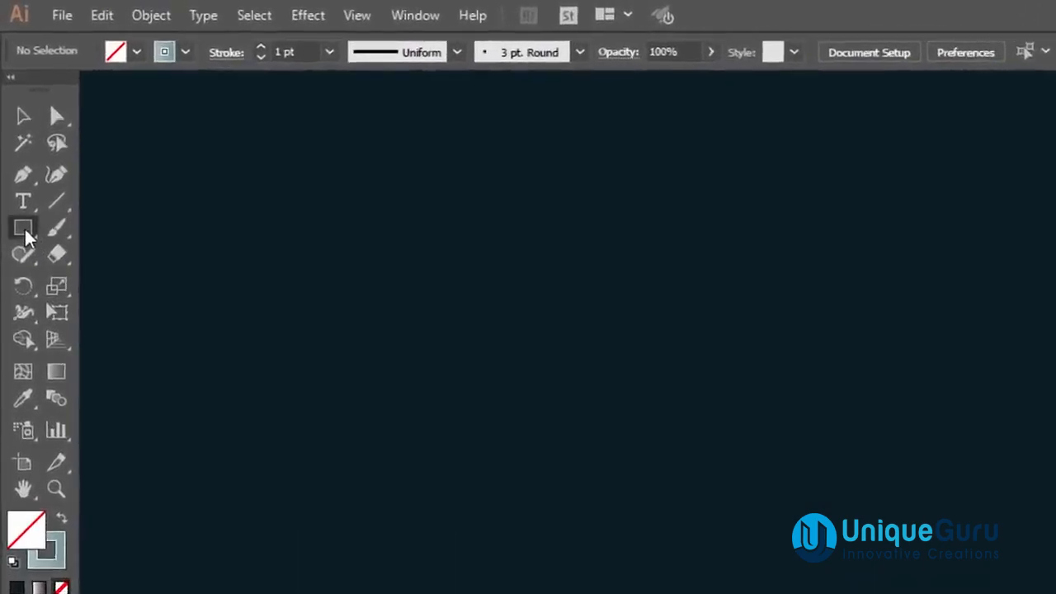
# Draw a square with the Rectangle tool on the empty artboard.
pyautogui.click(17, 169)
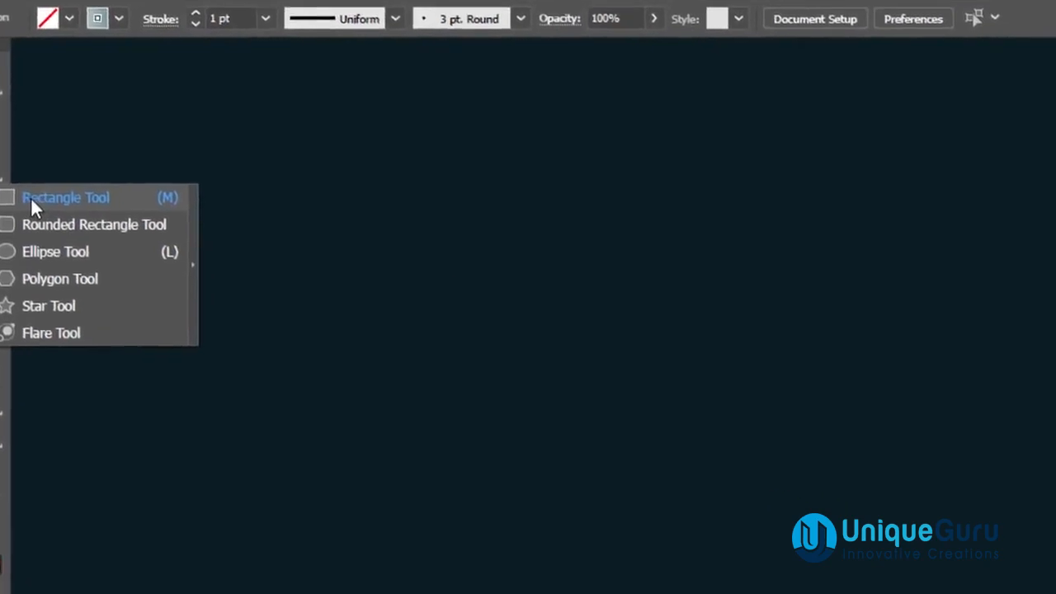
pyautogui.click(33, 200)
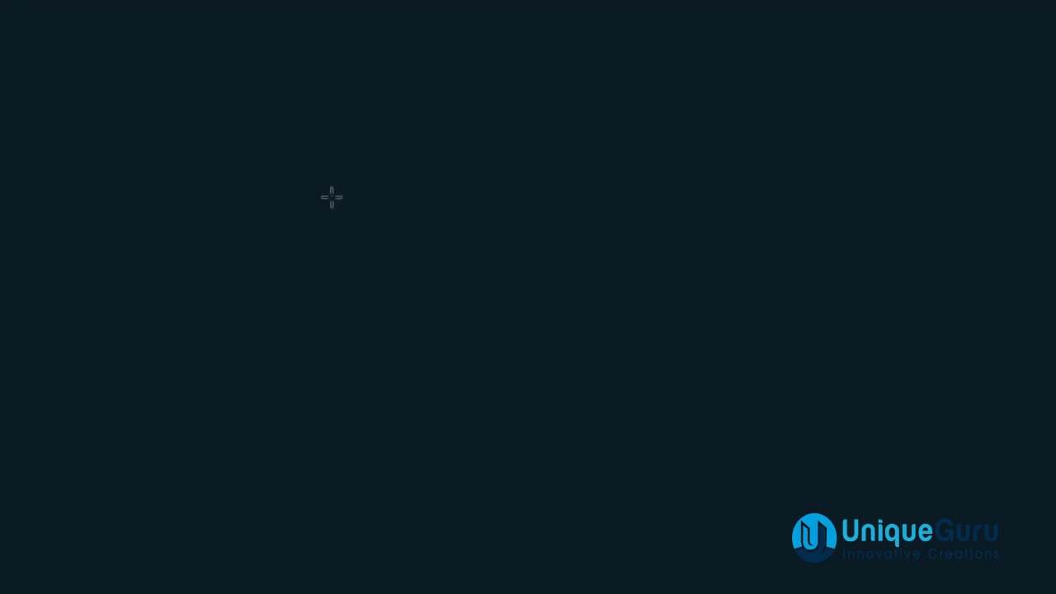
pyautogui.moveTo(323, 160); pyautogui.dragTo(442, 271)
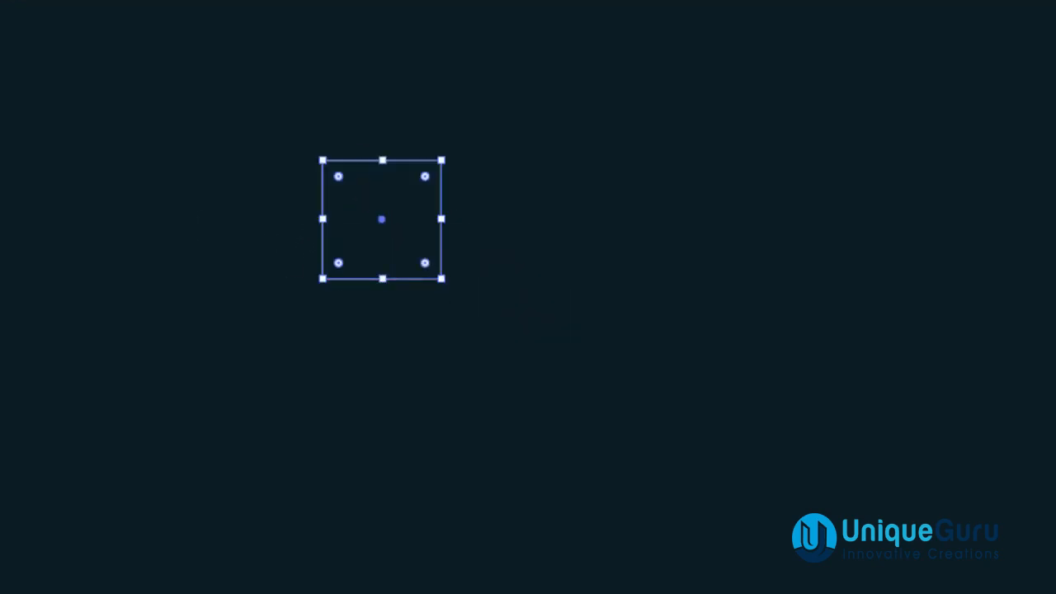
# Duplicate the square and place the copy directly below the original.
pyautogui.click(1, 126)
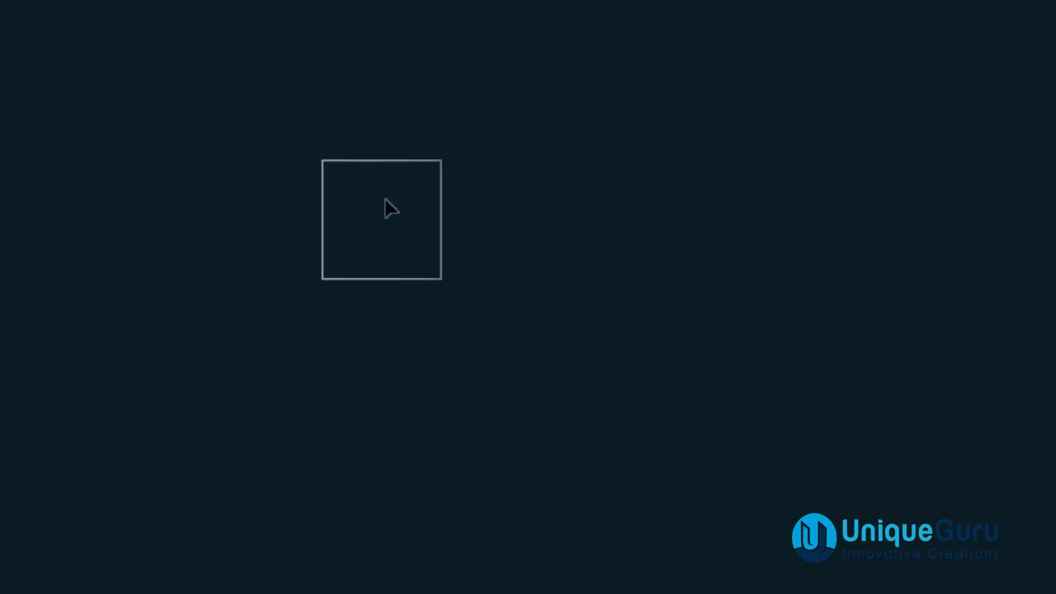
pyautogui.moveTo(381, 167); pyautogui.dragTo(403, 282)
pyautogui.click(517, 381)
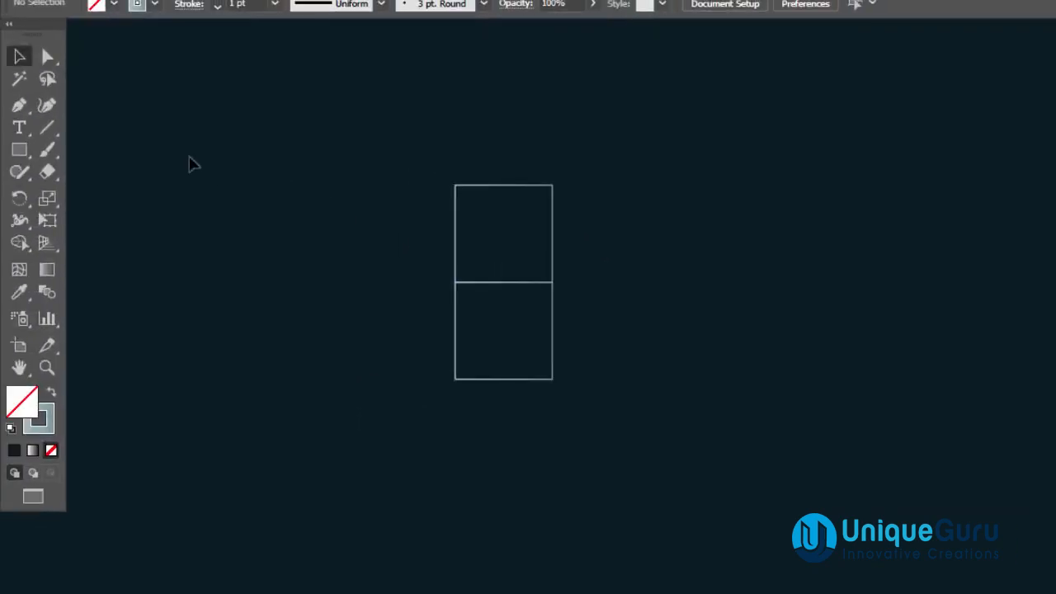
# Draw a larger square to the left of the stacked pair, matching their combined height.
pyautogui.click(19, 150)
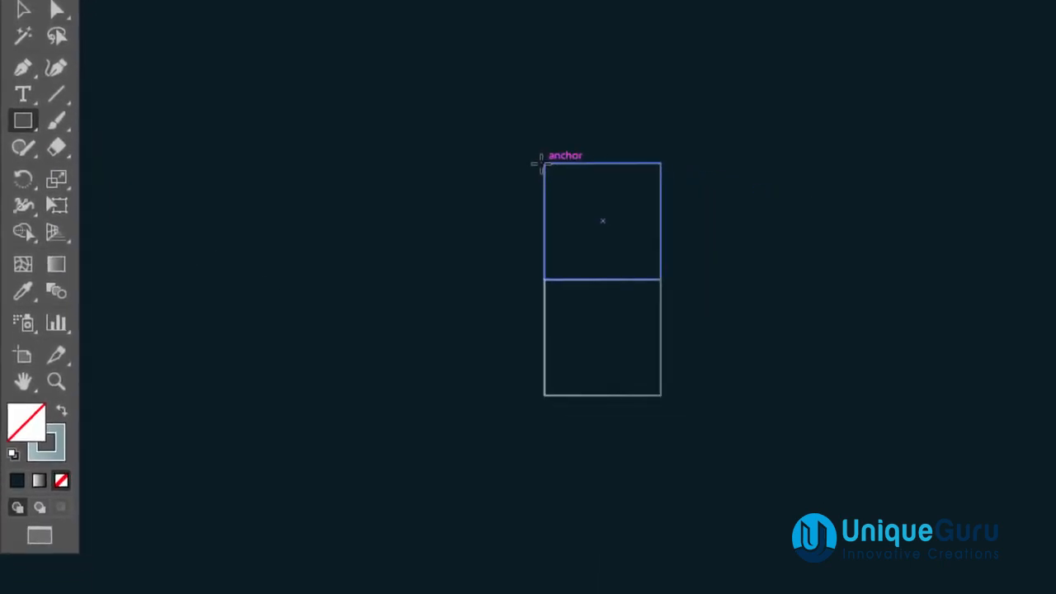
pyautogui.moveTo(543, 164); pyautogui.dragTo(385, 393)
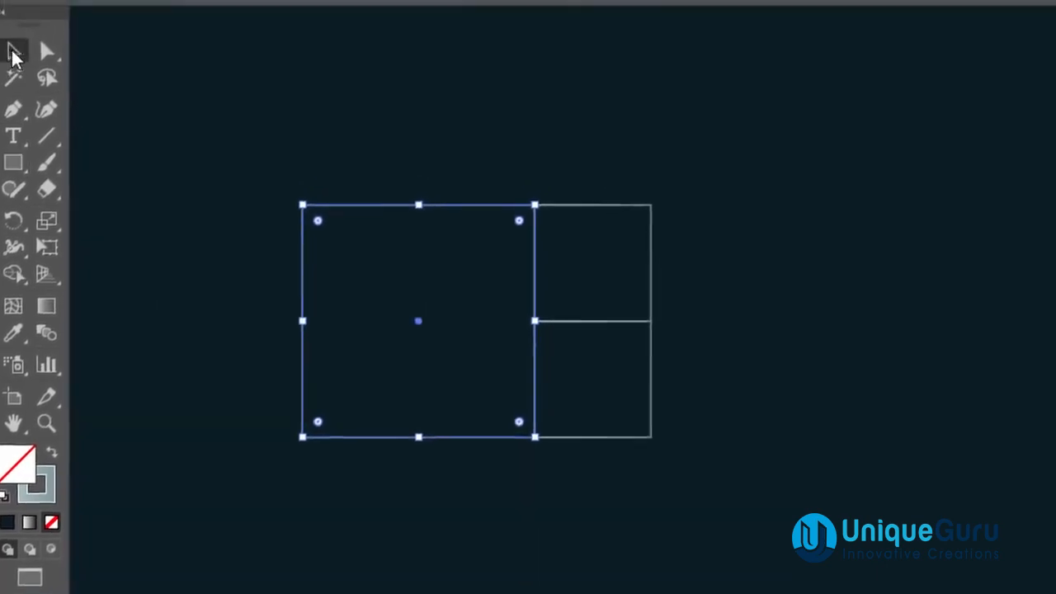
# Select all three squares, move them right and rotate the arrangement 90 degrees.
pyautogui.click(20, 21)
pyautogui.moveTo(271, 105); pyautogui.dragTo(757, 455)
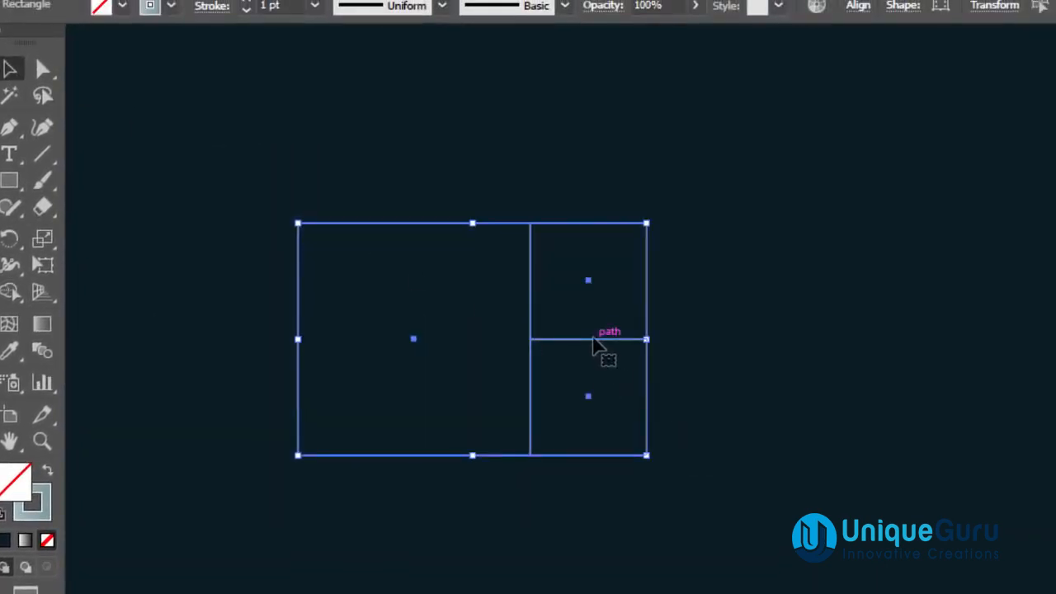
pyautogui.moveTo(607, 342); pyautogui.dragTo(814, 330)
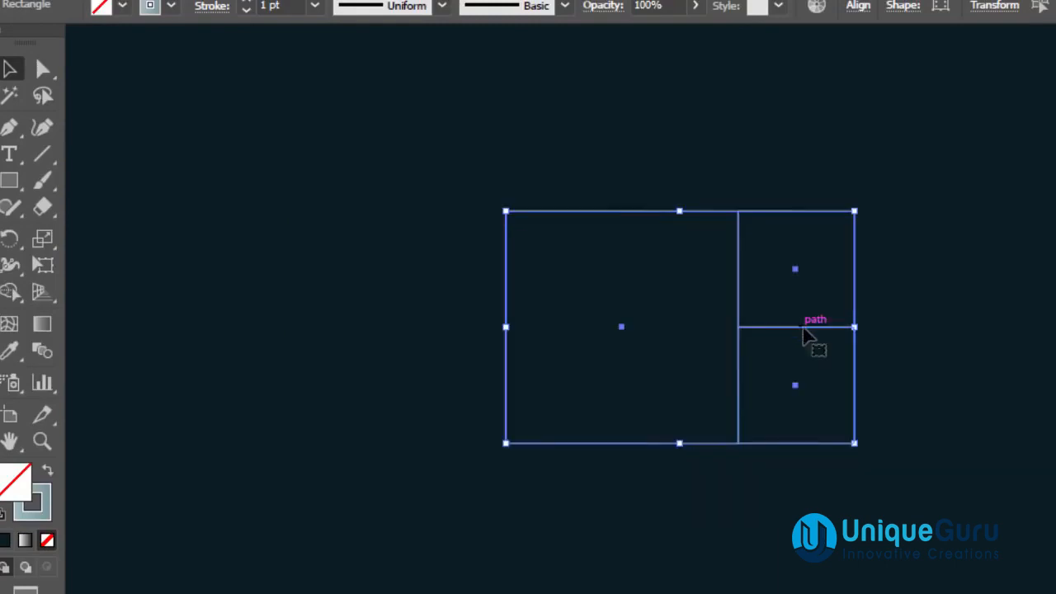
pyautogui.moveTo(912, 272); pyautogui.dragTo(792, 402)
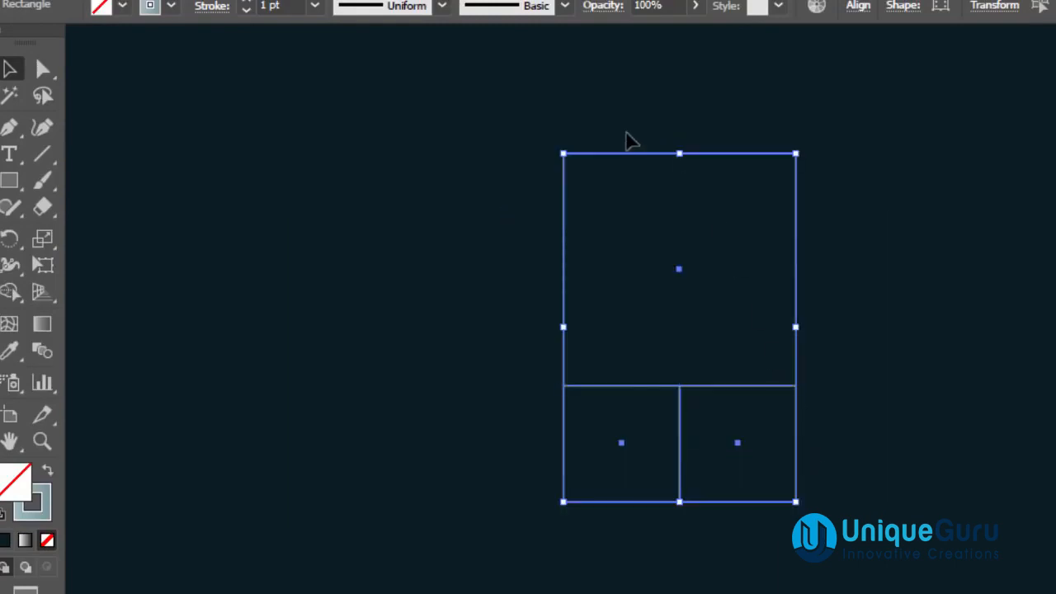
pyautogui.moveTo(638, 161); pyautogui.dragTo(812, 165)
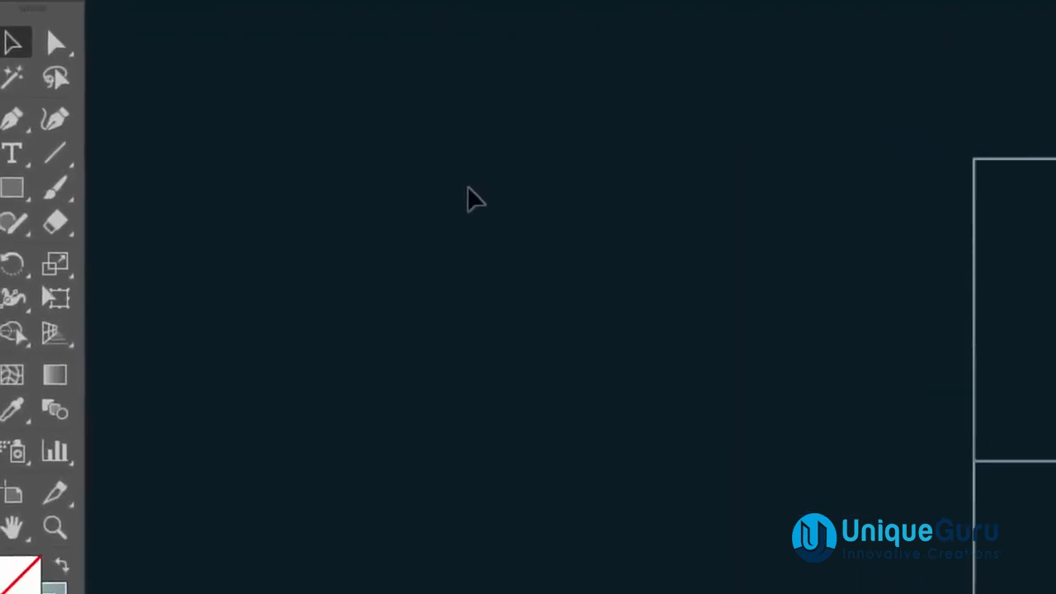
# Draw a new square on the left of the arrangement, matching its full height.
pyautogui.moveTo(13, 190); pyautogui.dragTo(110, 199)
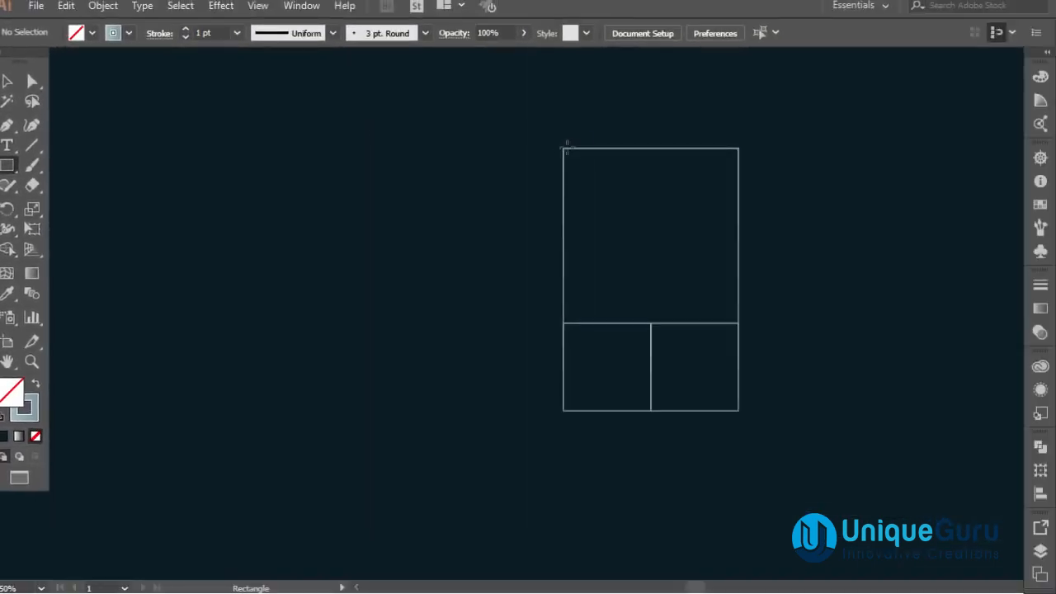
pyautogui.moveTo(561, 149); pyautogui.dragTo(342, 410)
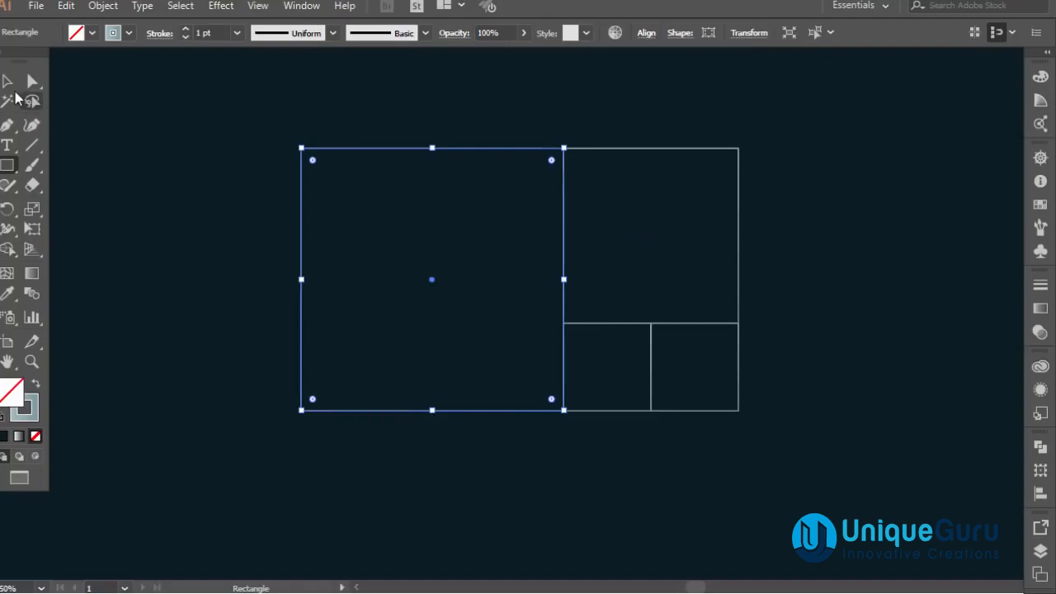
# Select all the squares, rotate the arrangement 90 degrees and reposition it to the right.
pyautogui.click(8, 81)
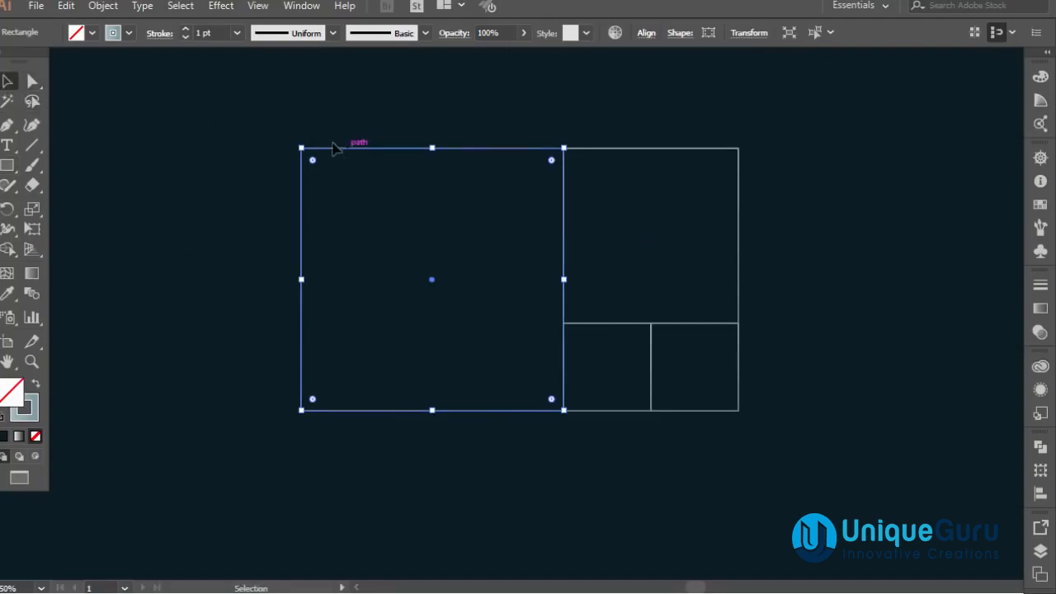
pyautogui.moveTo(280, 128); pyautogui.dragTo(734, 393)
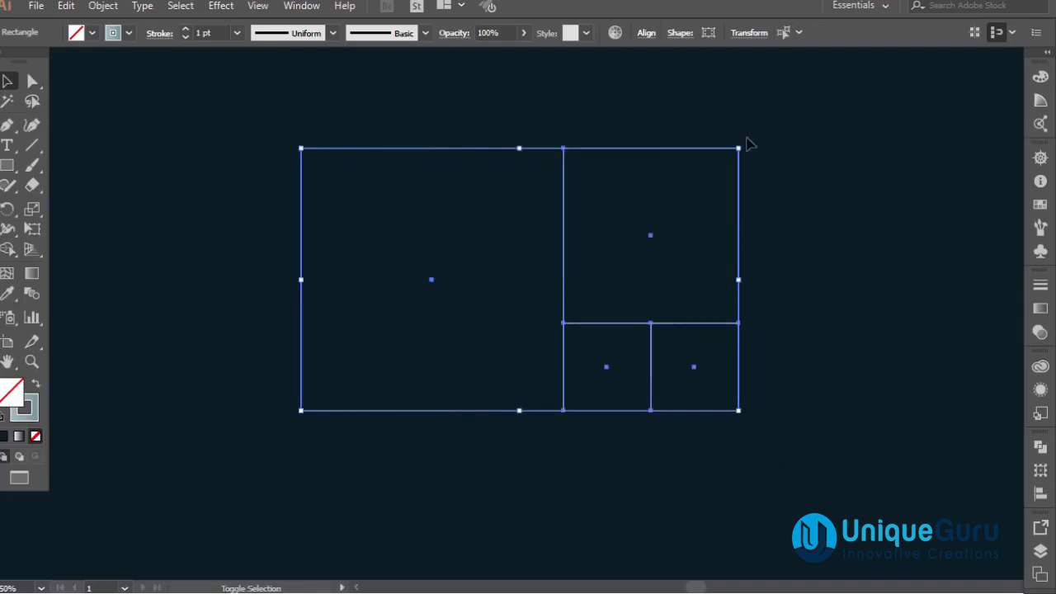
pyautogui.moveTo(758, 146); pyautogui.dragTo(654, 369)
pyautogui.moveTo(653, 63); pyautogui.dragTo(595, 154)
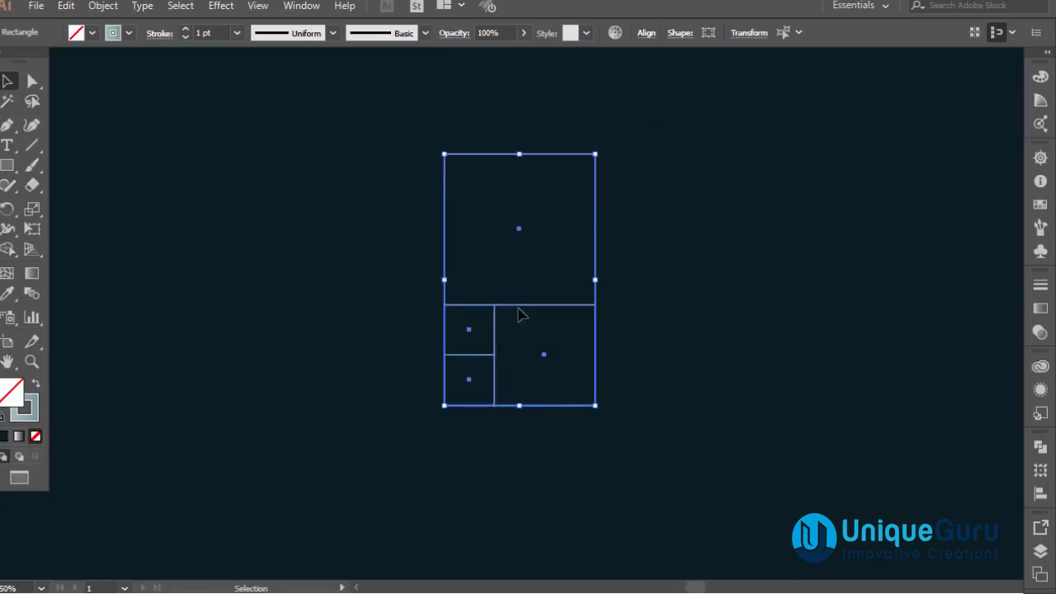
pyautogui.moveTo(521, 308); pyautogui.dragTo(635, 320)
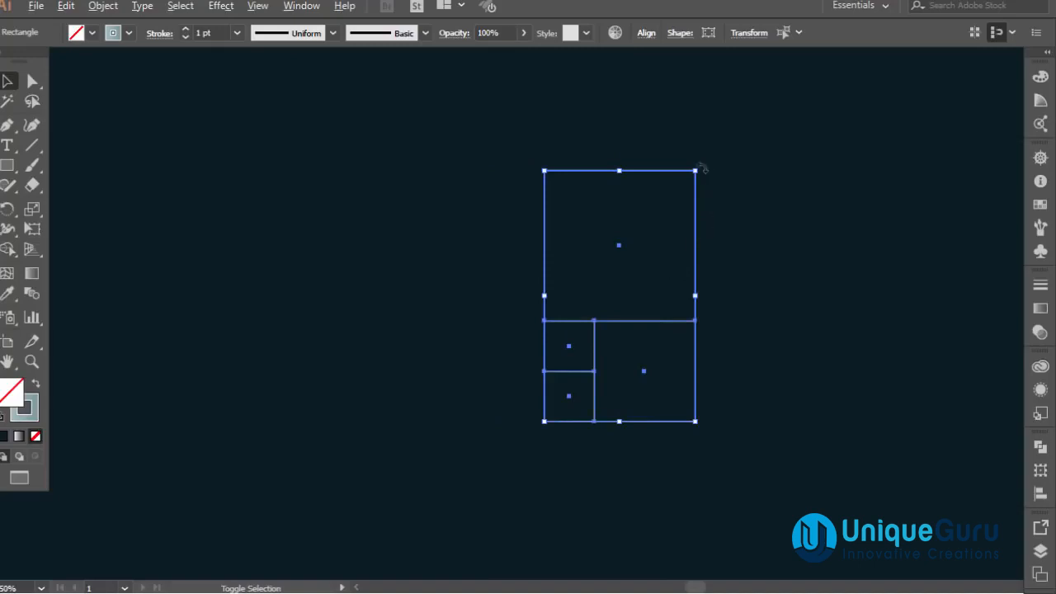
pyautogui.moveTo(696, 170); pyautogui.dragTo(687, 185)
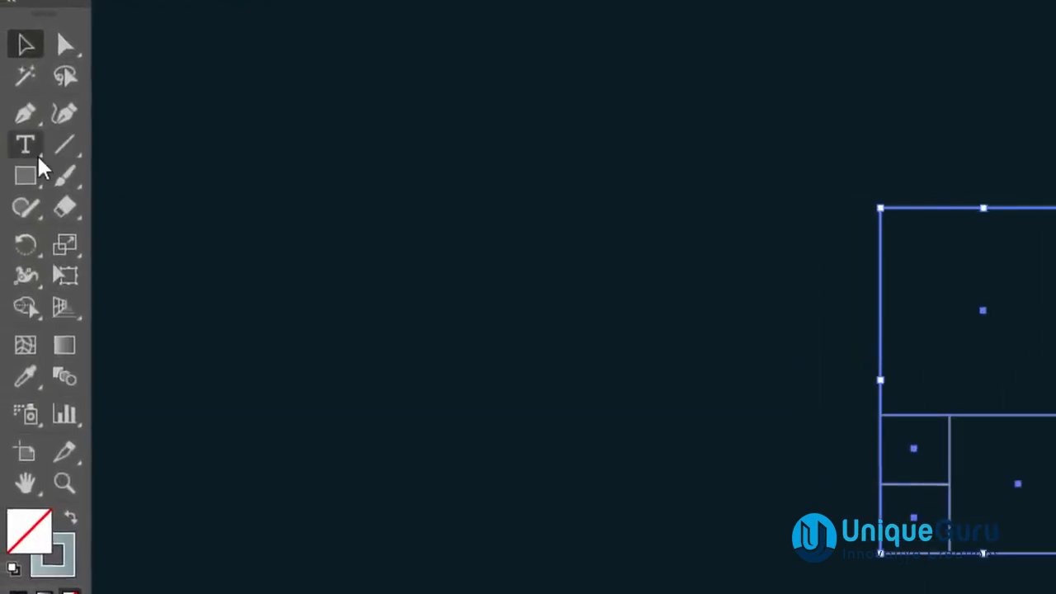
# Draw another square along the left side of the arrangement, spanning its full height.
pyautogui.click(169, 79)
pyautogui.click(25, 177)
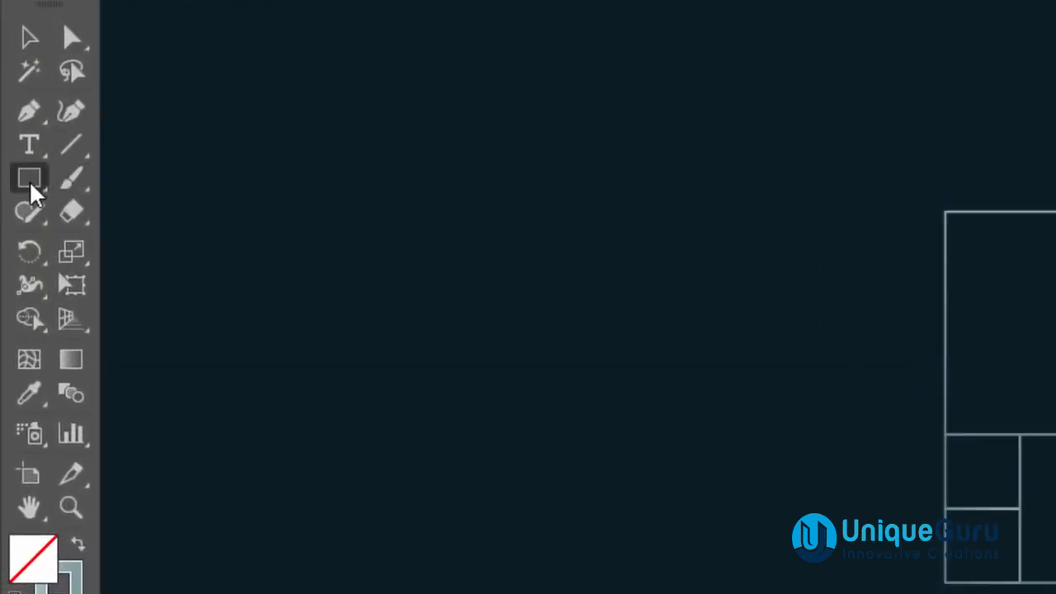
pyautogui.moveTo(29, 180); pyautogui.dragTo(122, 177)
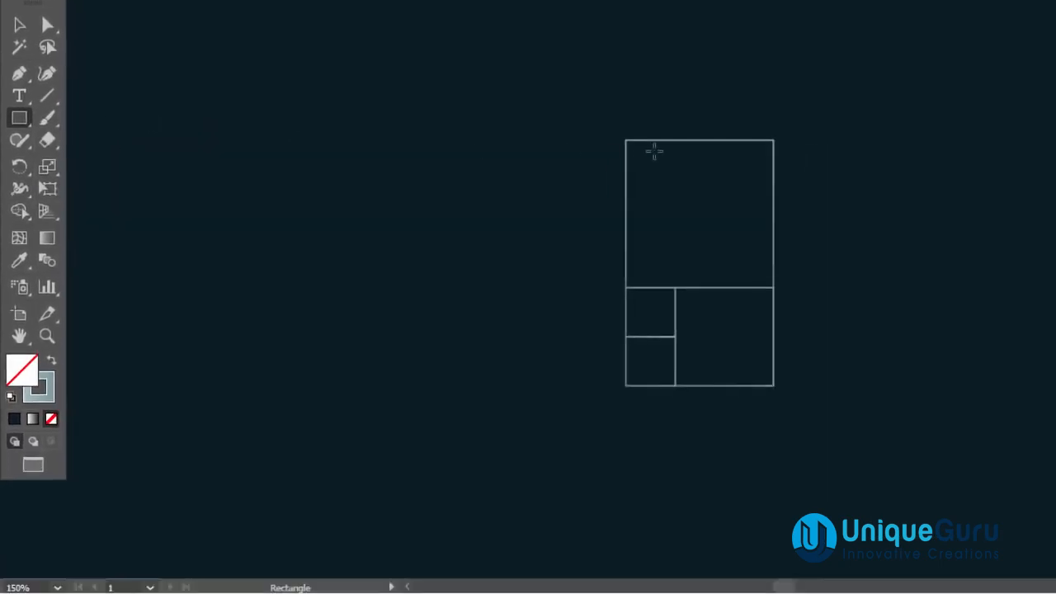
pyautogui.moveTo(625, 141)
pyautogui.mouseDown()
pyautogui.moveTo(589, 203)
pyautogui.moveTo(394, 386)
pyautogui.mouseUp()
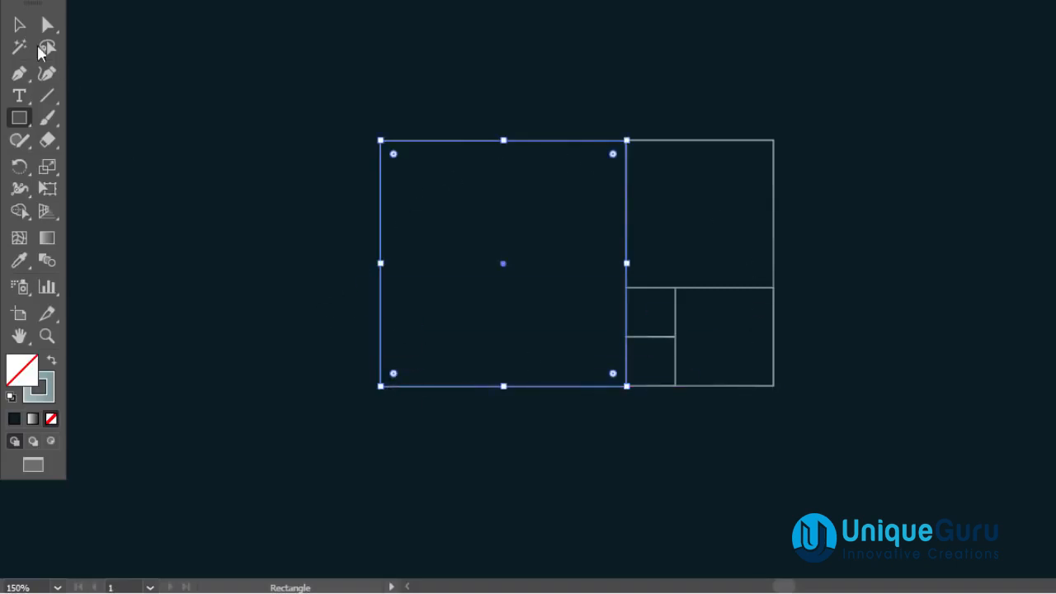
# Select the whole grid of squares, rotate it 90 degrees and move it into place.
pyautogui.click(19, 24)
pyautogui.click(198, 136)
pyautogui.moveTo(319, 107); pyautogui.dragTo(824, 435)
pyautogui.moveTo(772, 141); pyautogui.dragTo(725, 181)
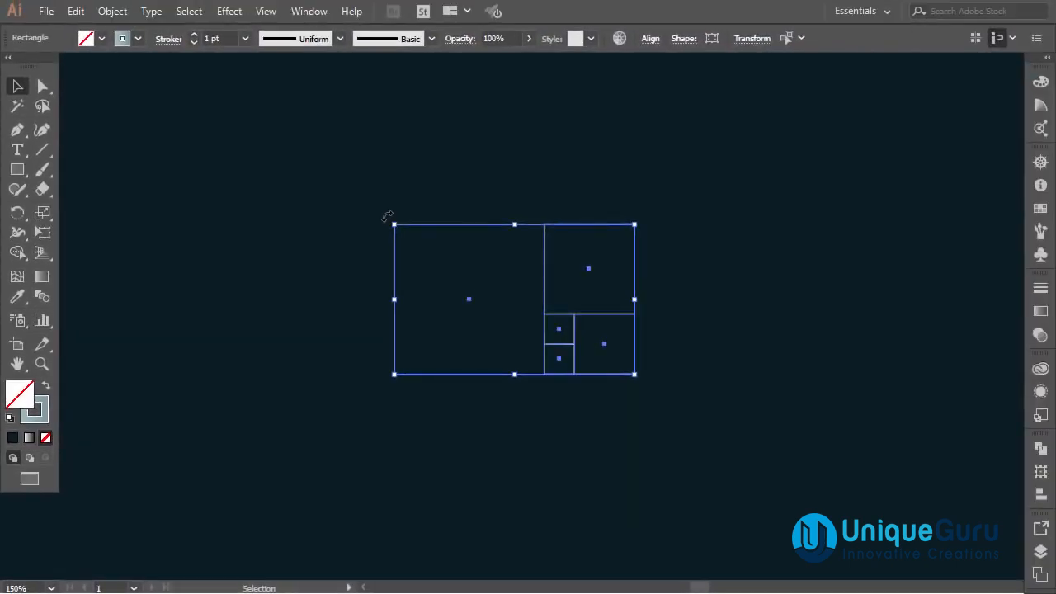
pyautogui.moveTo(387, 217); pyautogui.dragTo(697, 186)
pyautogui.click(537, 193)
# Draw a square along the left side of the grid spanning its full height, then deselect.
pyautogui.click(18, 170)
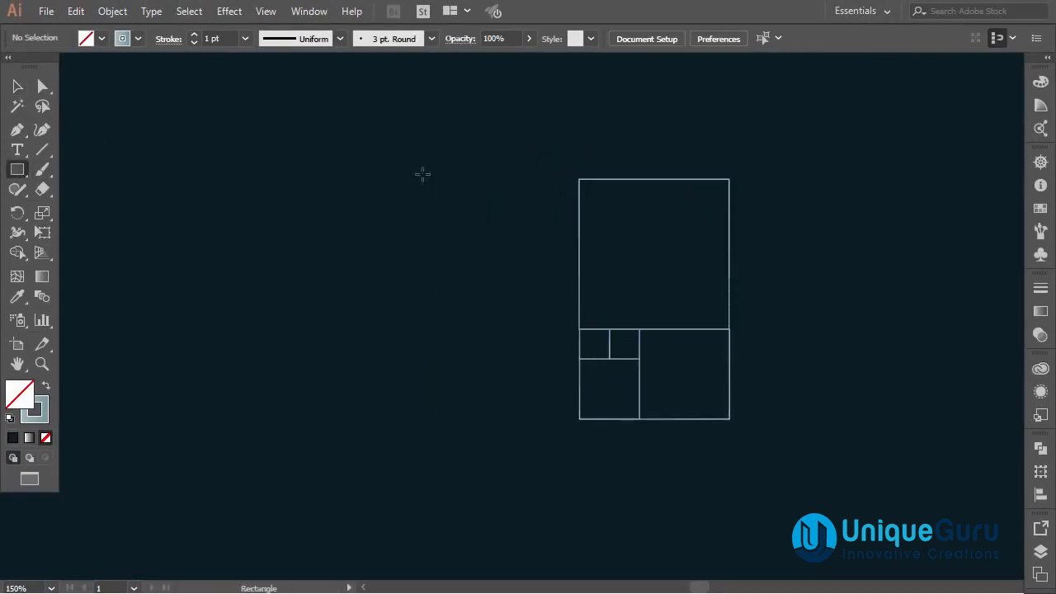
pyautogui.moveTo(579, 179); pyautogui.dragTo(339, 418)
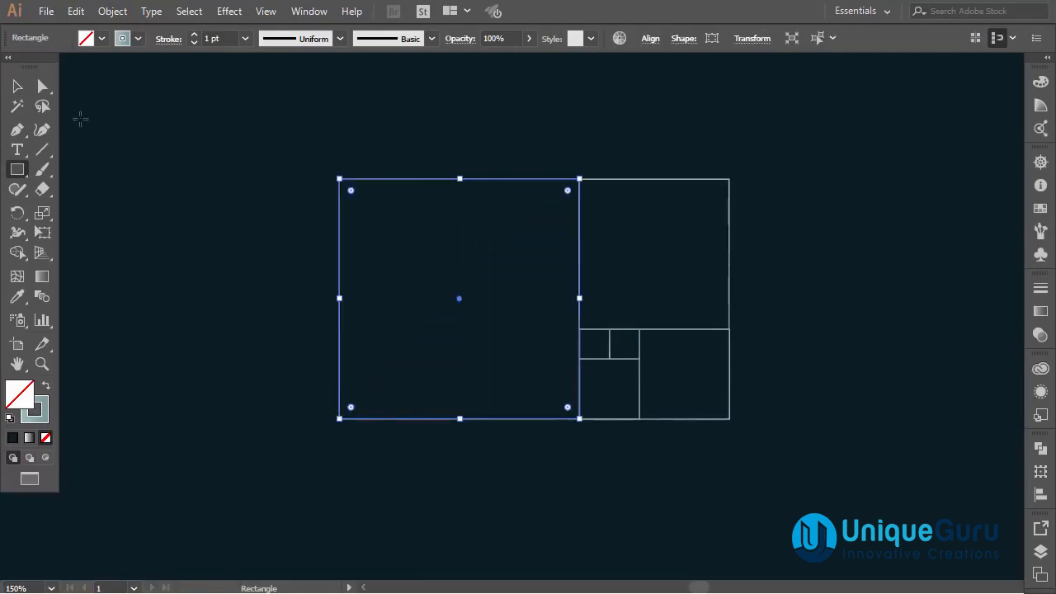
pyautogui.click(17, 85)
pyautogui.click(143, 115)
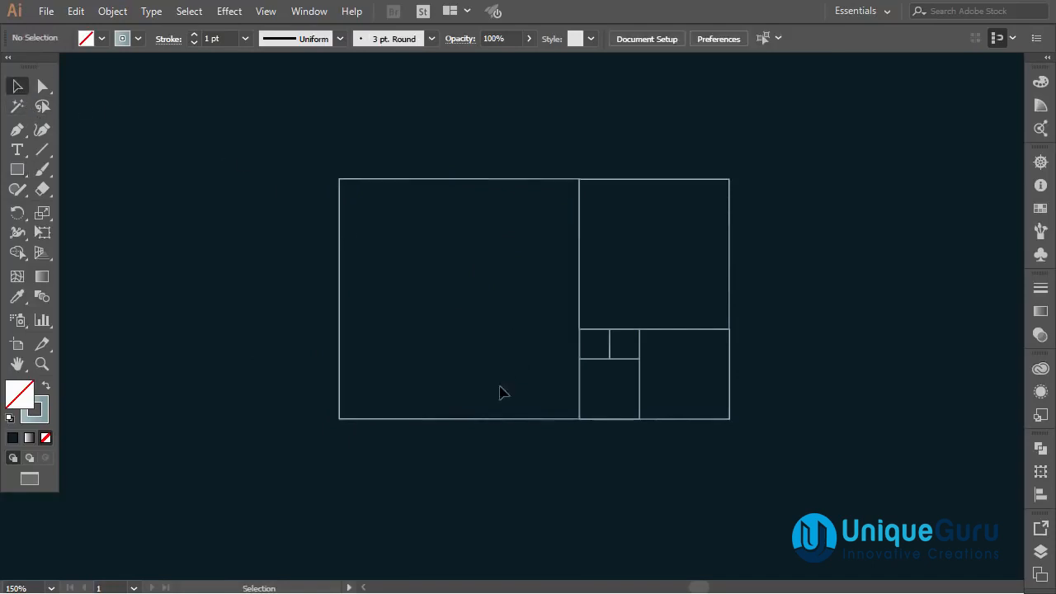
# Select the entire grid of squares and nudge it slightly.
pyautogui.moveTo(785, 163); pyautogui.dragTo(325, 455)
pyautogui.moveTo(472, 183); pyautogui.dragTo(460, 182)
pyautogui.click(480, 155)
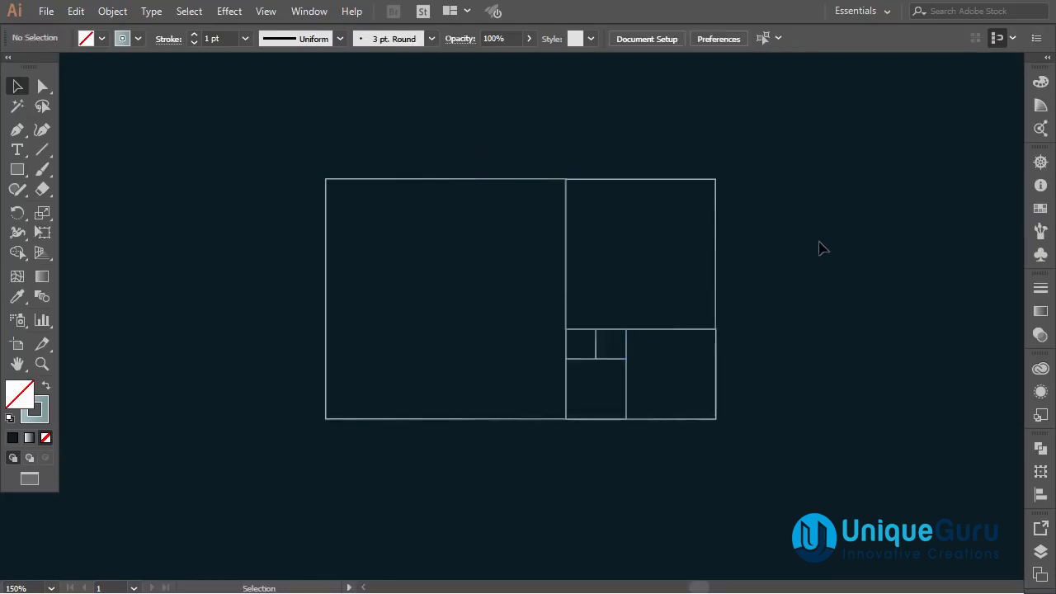
# Switch to the Ellipse tool and draw a circle inscribed in the largest square.
pyautogui.click(20, 171)
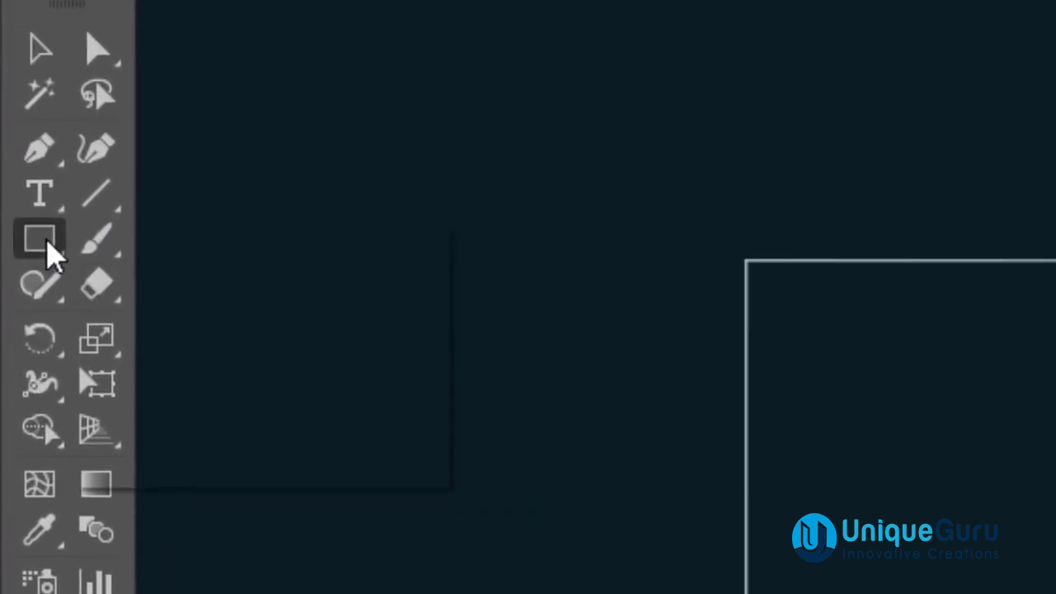
pyautogui.moveTo(47, 242); pyautogui.dragTo(181, 330)
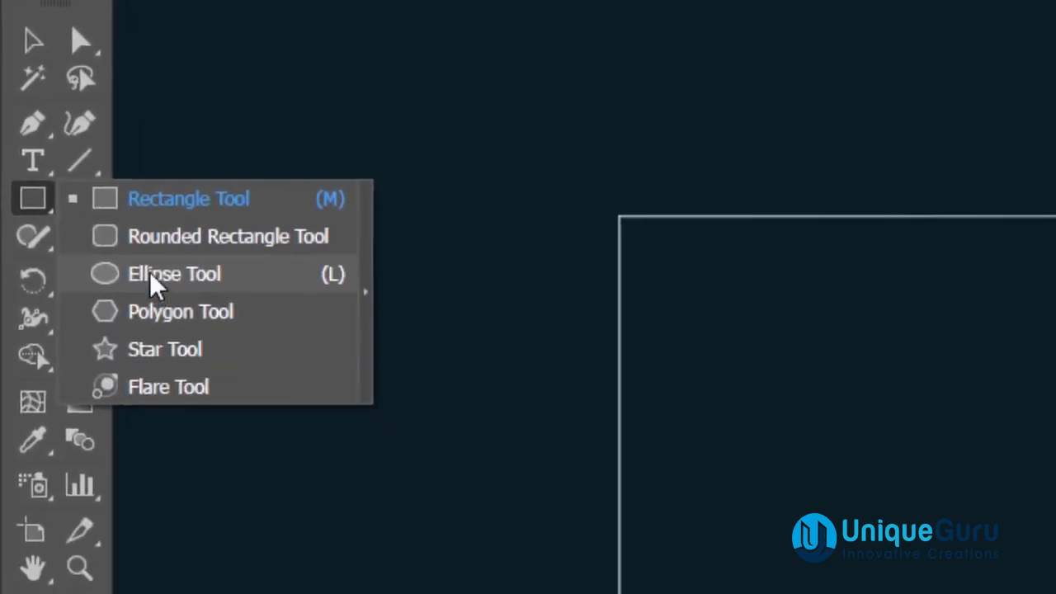
pyautogui.moveTo(151, 276); pyautogui.dragTo(151, 276)
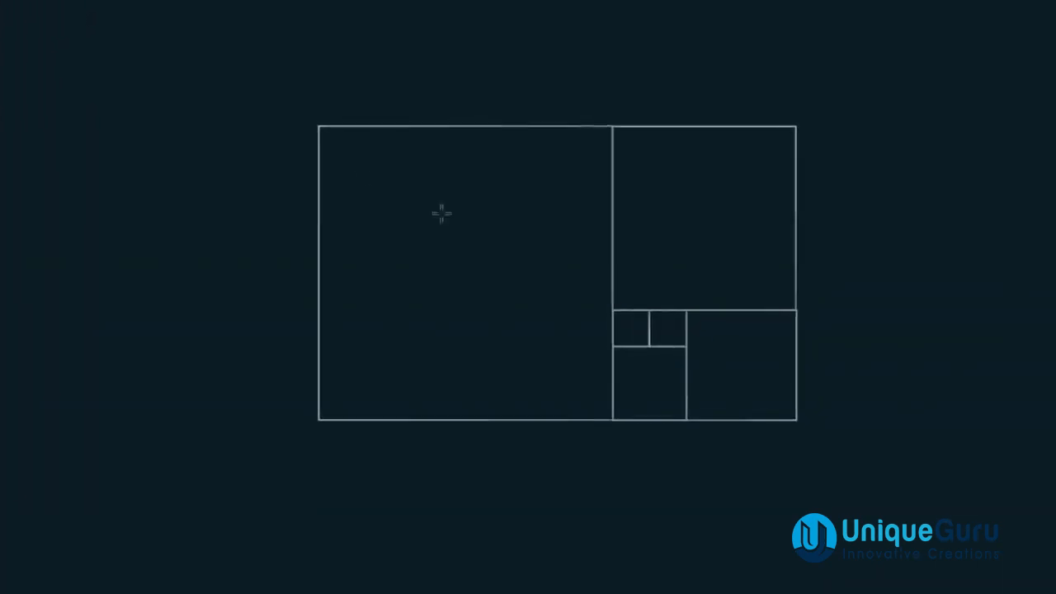
pyautogui.moveTo(418, 288); pyautogui.dragTo(561, 447)
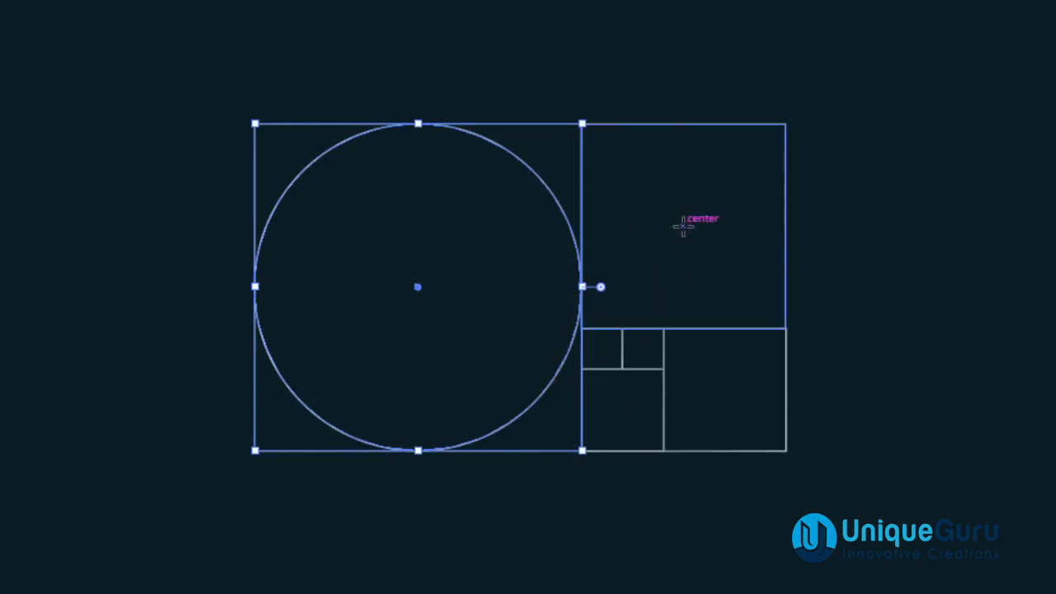
# Draw inscribed circles in the upper-right square and the lower-right square.
pyautogui.moveTo(683, 225); pyautogui.dragTo(762, 333)
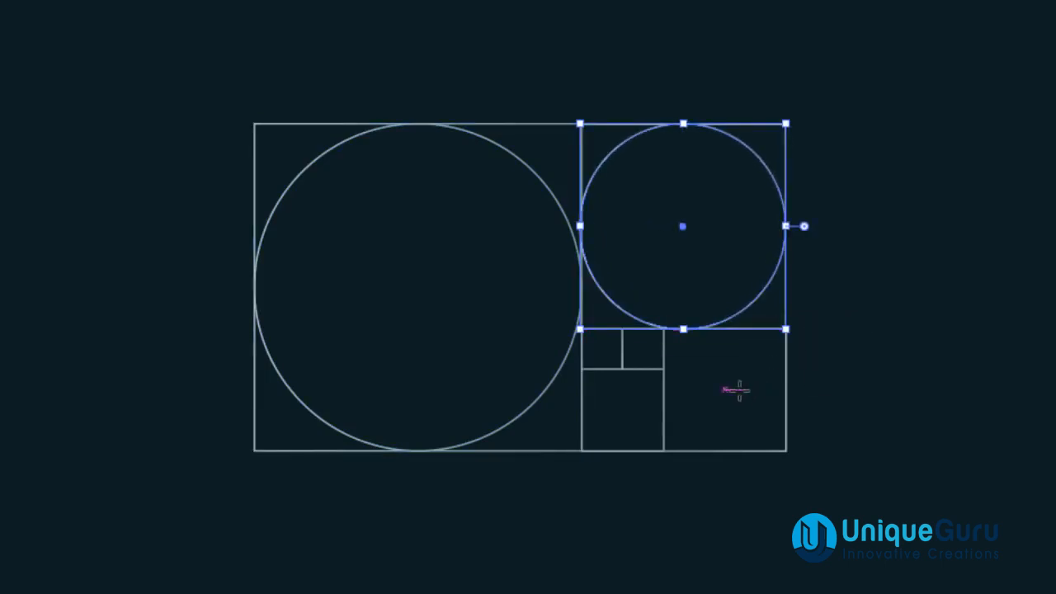
pyautogui.moveTo(724, 390); pyautogui.dragTo(757, 452)
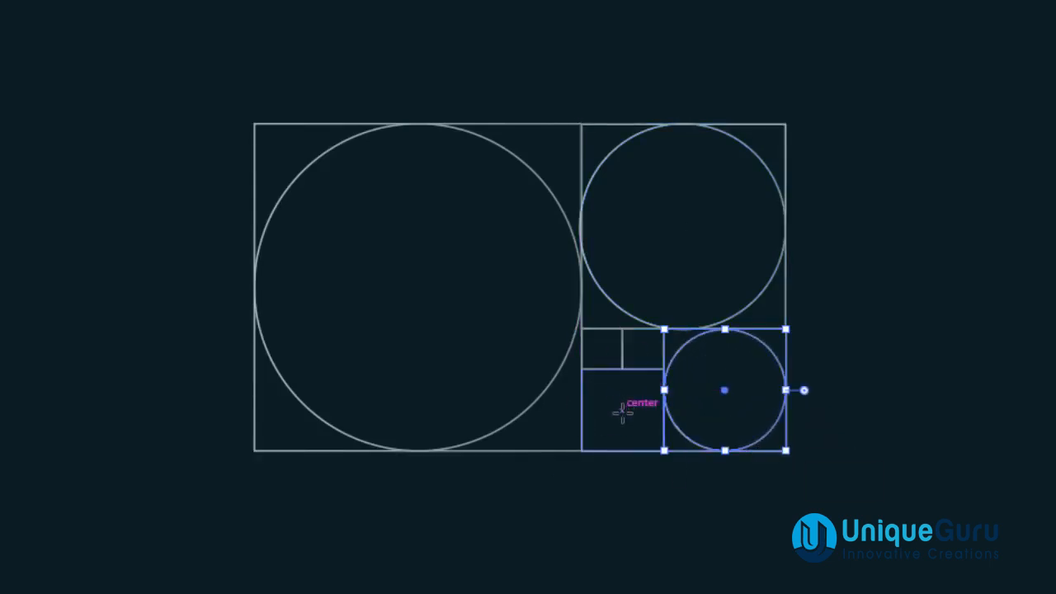
# Draw inscribed circles in the two small squares at the lower left, then deselect.
pyautogui.moveTo(623, 411); pyautogui.dragTo(662, 450)
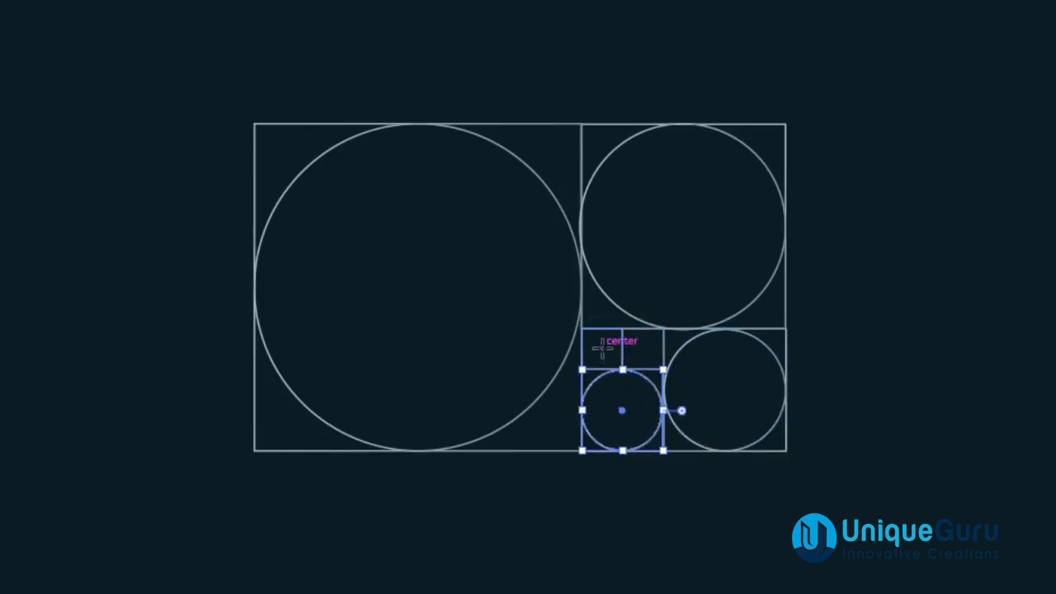
pyautogui.moveTo(603, 350); pyautogui.dragTo(624, 371)
pyautogui.click(19, 87)
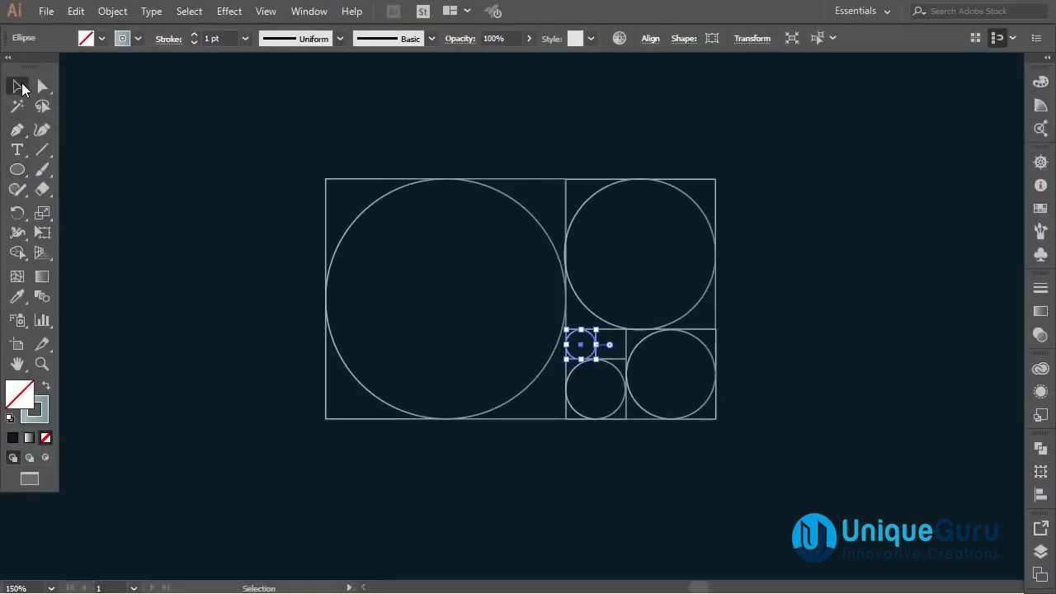
pyautogui.click(200, 216)
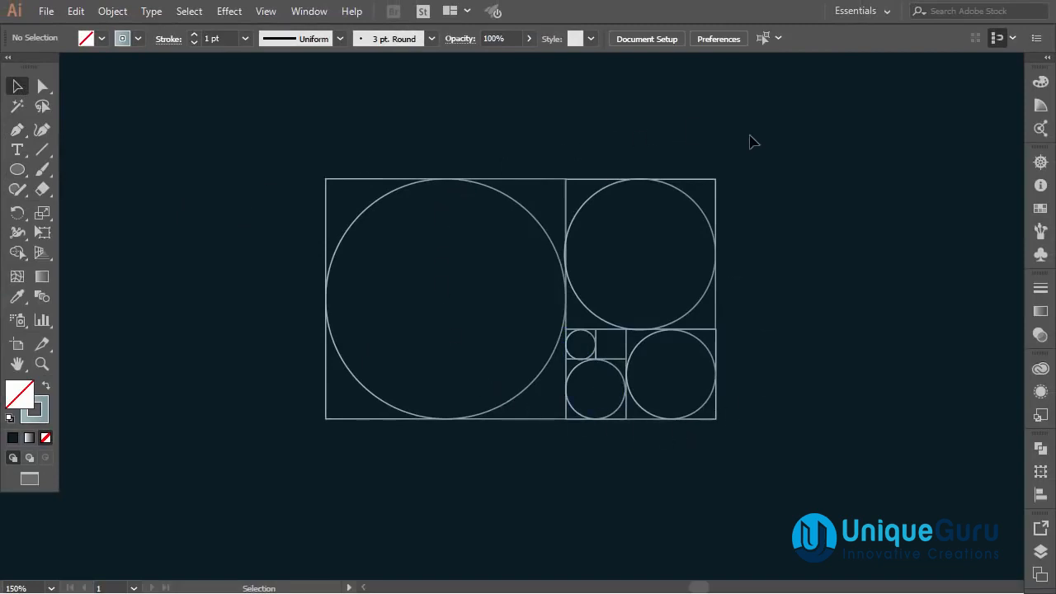
# Select the whole grid of squares and circles and move it to the right.
pyautogui.moveTo(646, 270); pyautogui.dragTo(337, 398)
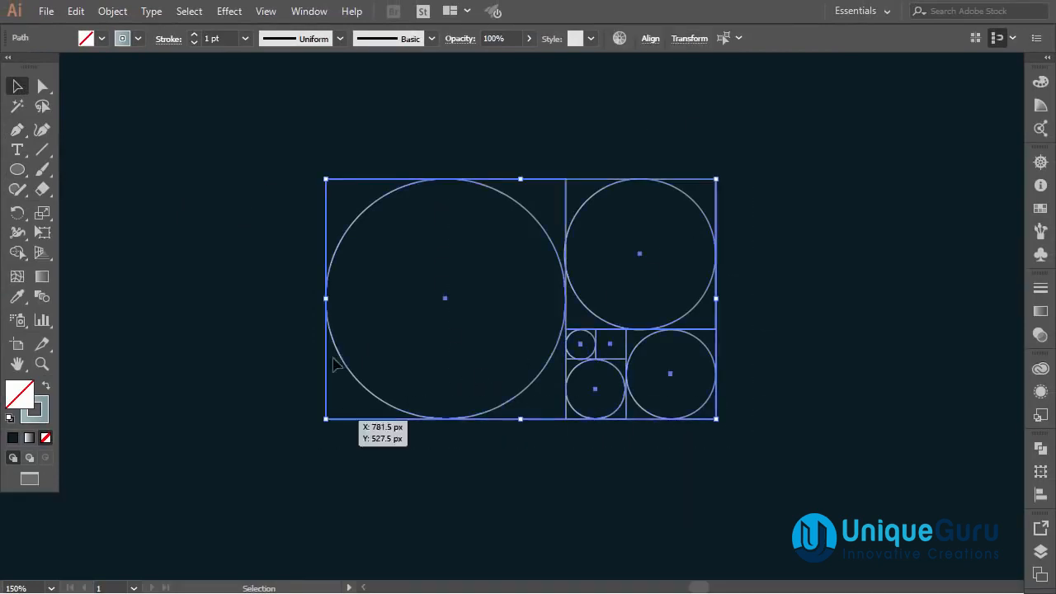
pyautogui.moveTo(378, 186); pyautogui.dragTo(666, 194)
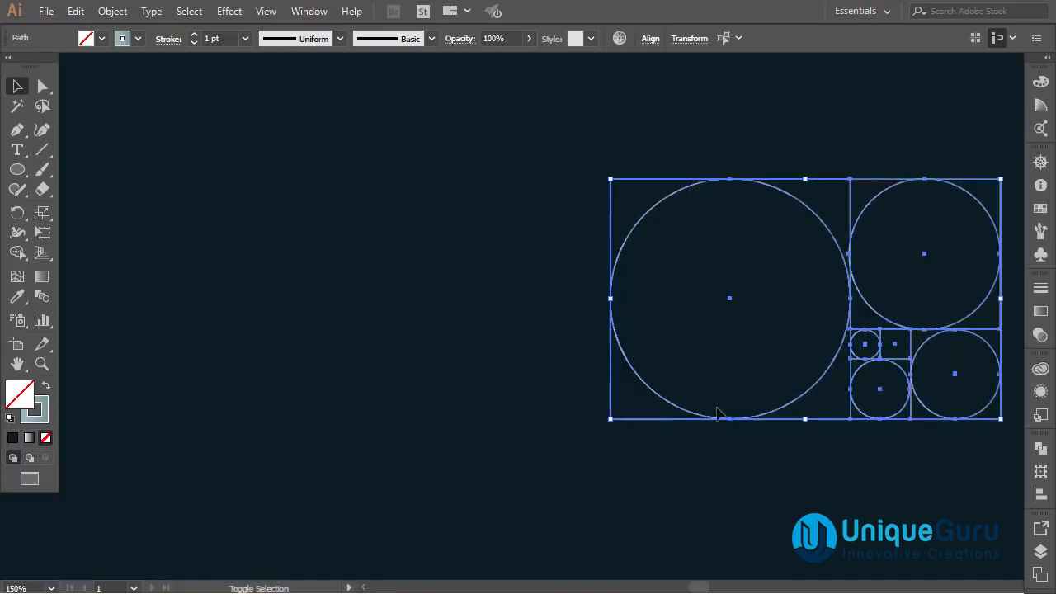
pyautogui.click(739, 490)
# Copy the largest circle to the empty left area and place a copy of the upper-right circle inside its top.
pyautogui.moveTo(645, 388); pyautogui.dragTo(222, 384)
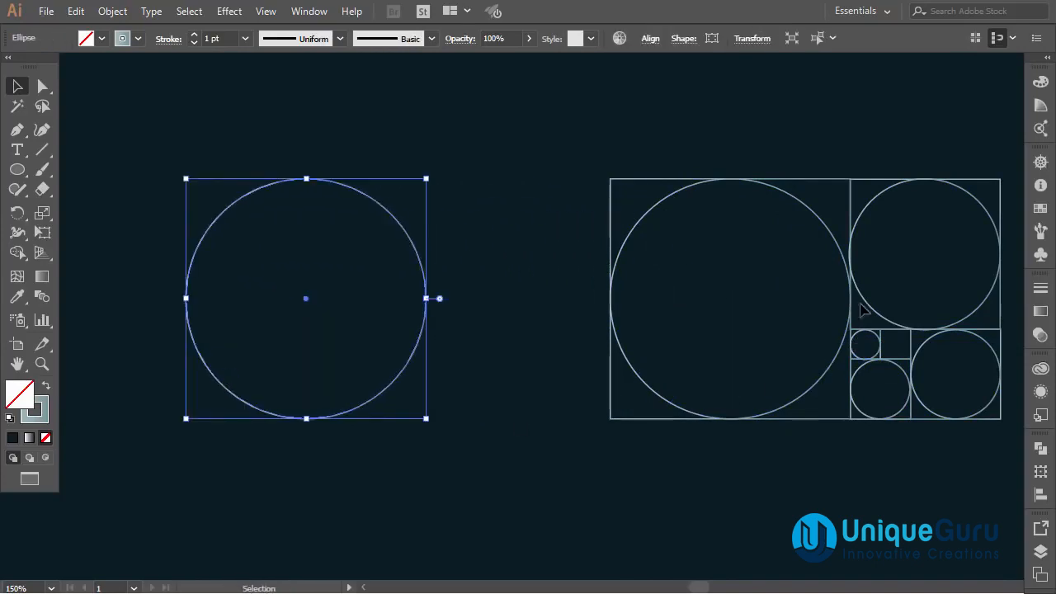
pyautogui.moveTo(864, 215); pyautogui.dragTo(245, 214)
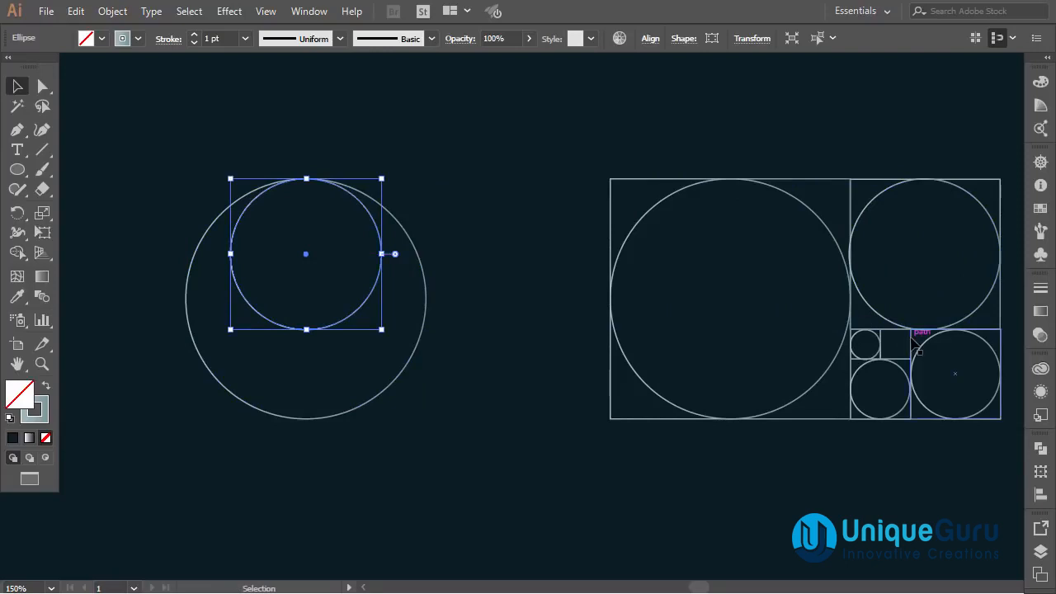
# Copy the next two smaller circles into the left composition, stacking them at the bottom inside the large circle.
pyautogui.moveTo(922, 347); pyautogui.dragTo(271, 315)
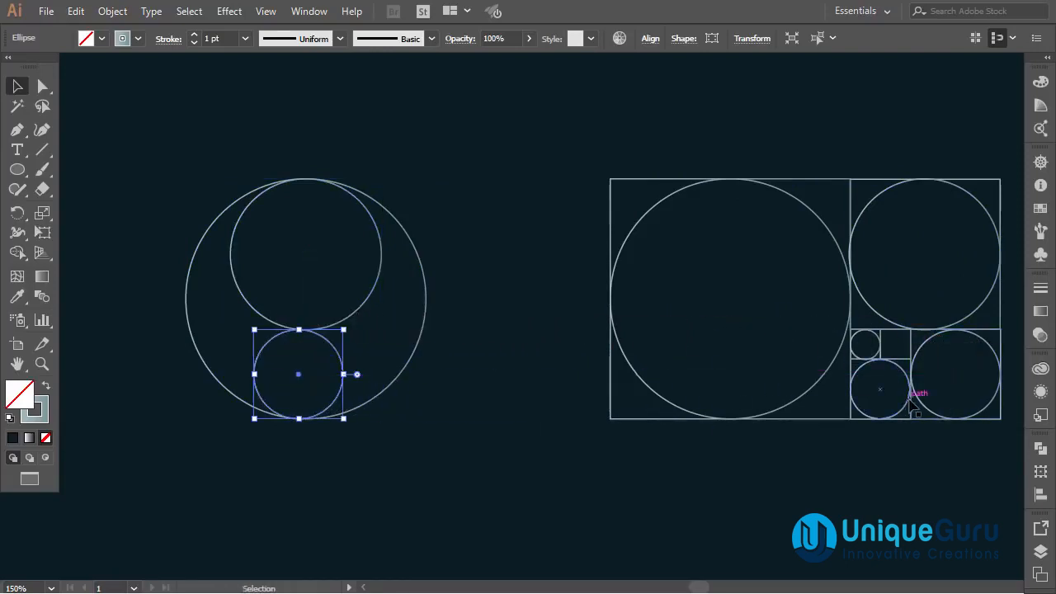
pyautogui.moveTo(904, 412); pyautogui.dragTo(318, 403)
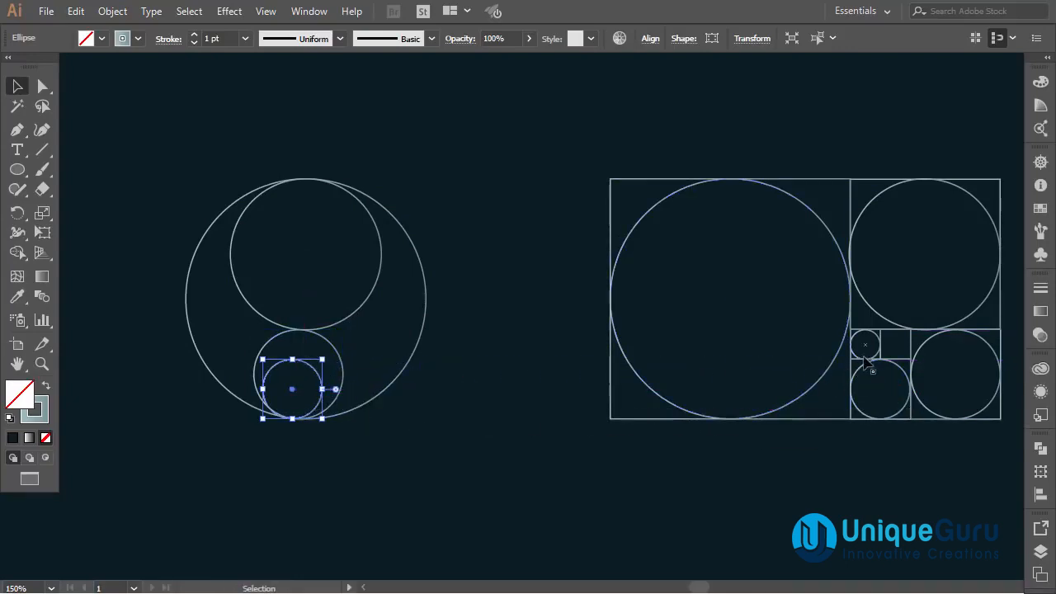
# Copy the smallest grid circle into the left composition, placing it on top of the two lower circles.
pyautogui.moveTo(881, 345); pyautogui.dragTo(307, 365)
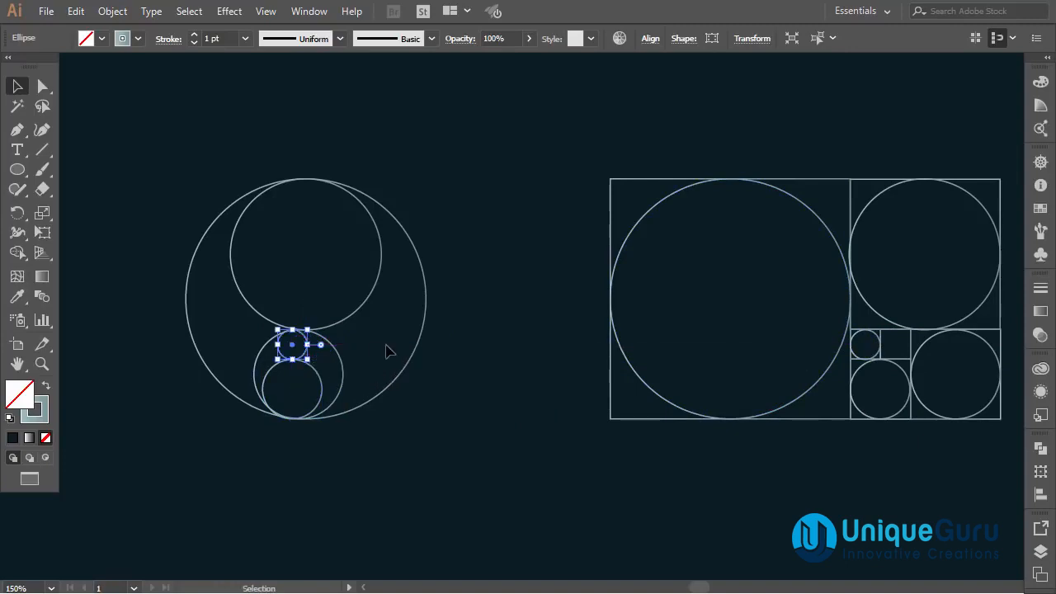
pyautogui.click(476, 275)
# Select all circles in the left composition and align them to their horizontal and vertical centres, making them concentric.
pyautogui.moveTo(471, 152); pyautogui.dragTo(176, 485)
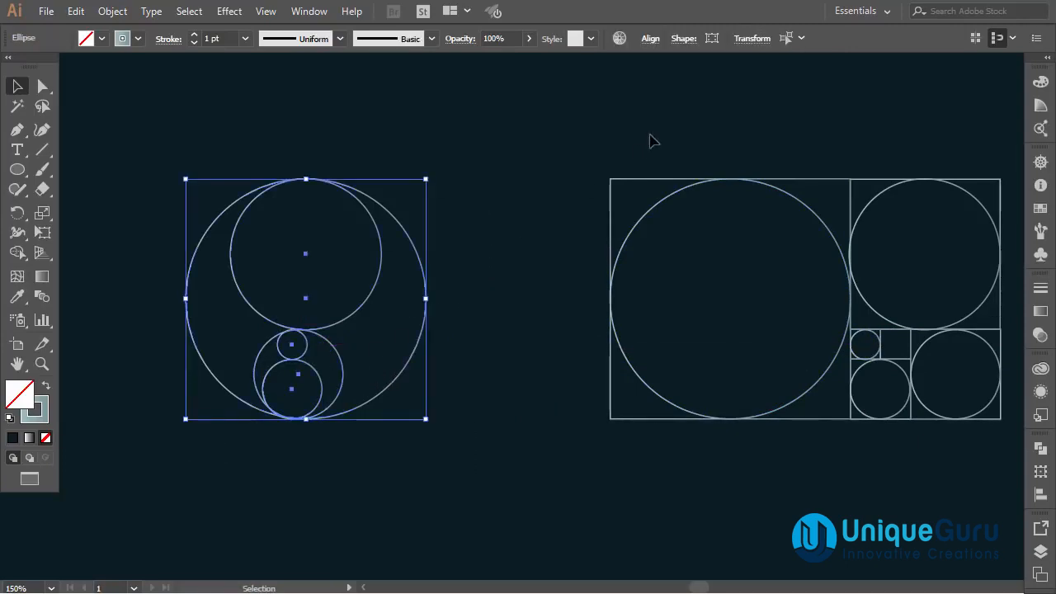
pyautogui.click(650, 39)
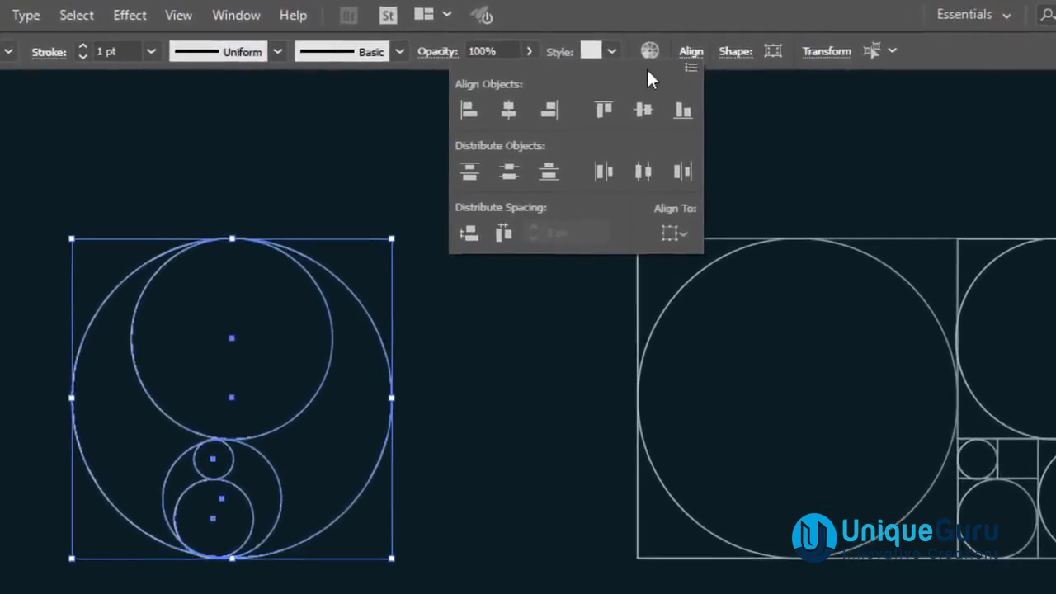
pyautogui.click(504, 119)
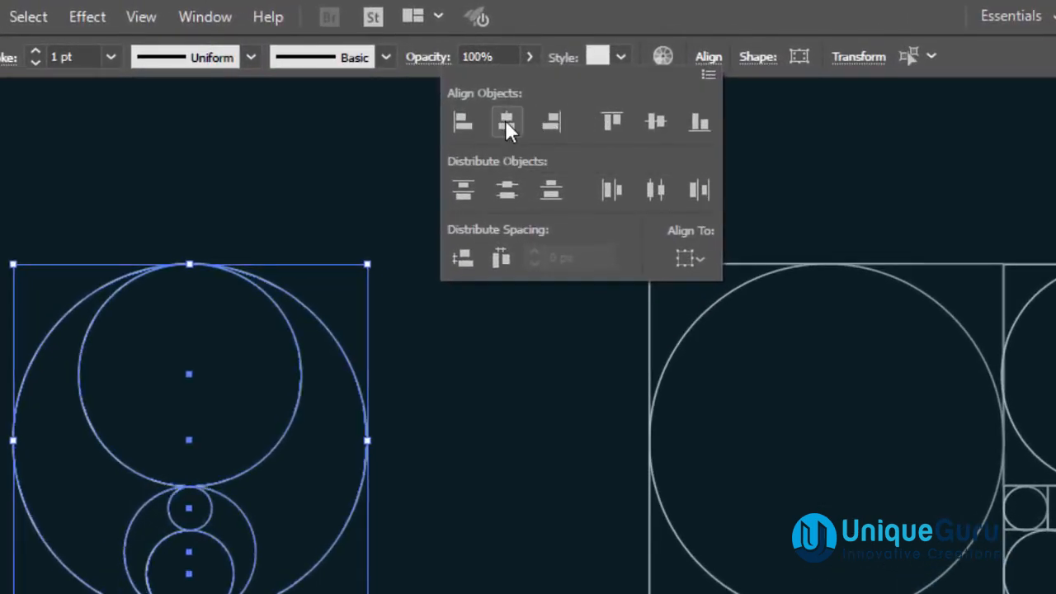
pyautogui.click(651, 121)
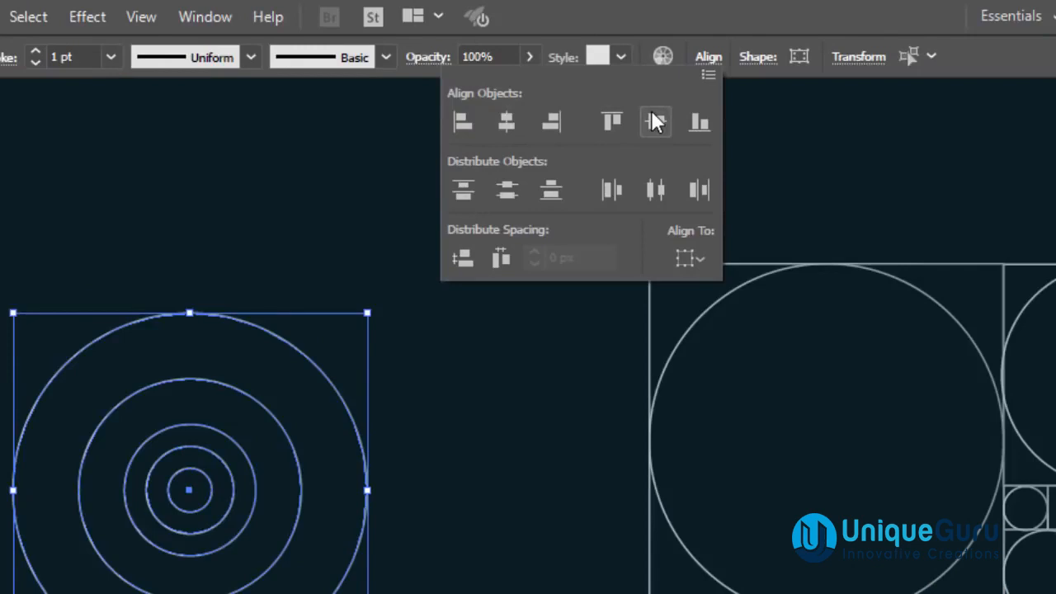
pyautogui.click(708, 56)
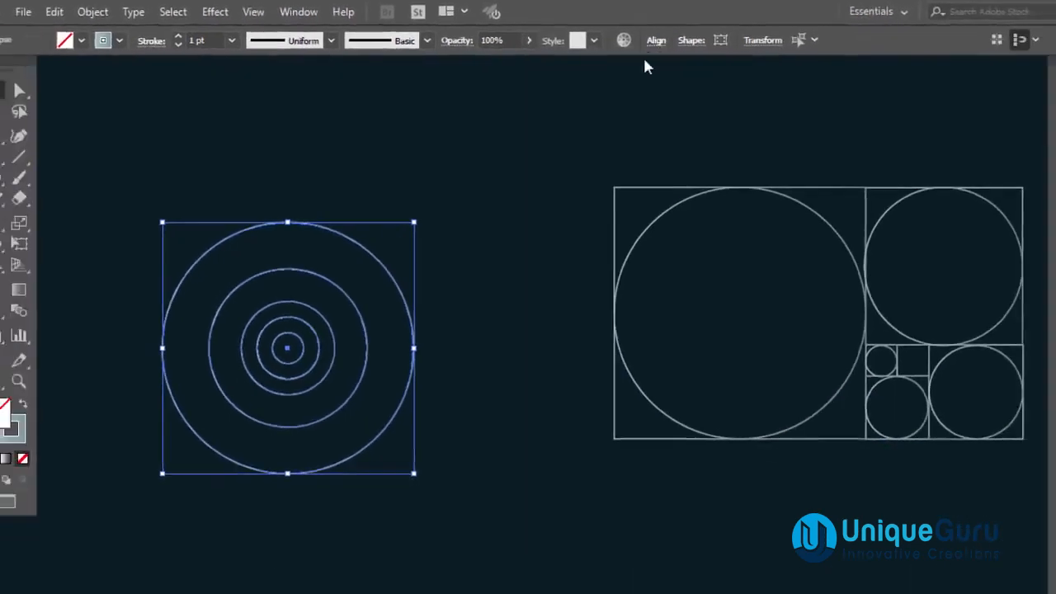
# Arrange the concentric circles on the artboard and clear away the golden-ratio grid.
pyautogui.click(536, 224)
pyautogui.moveTo(447, 229); pyautogui.dragTo(219, 462)
pyautogui.moveTo(303, 343); pyautogui.dragTo(303, 313)
pyautogui.click(558, 204)
pyautogui.moveTo(568, 131); pyautogui.dragTo(837, 321)
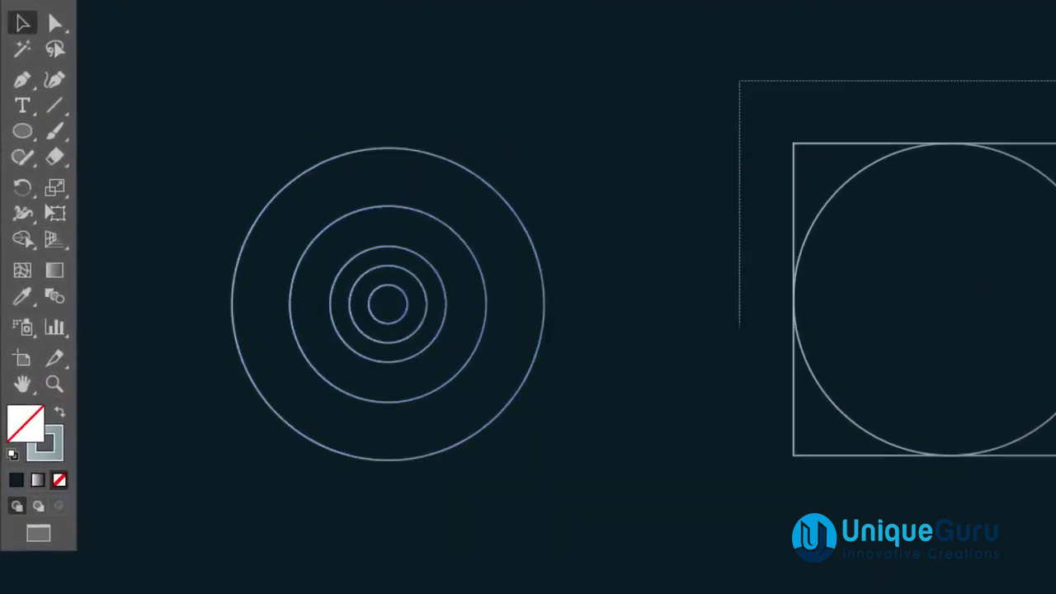
pyautogui.moveTo(1054, 326); pyautogui.dragTo(956, 454)
pyautogui.click(841, 578)
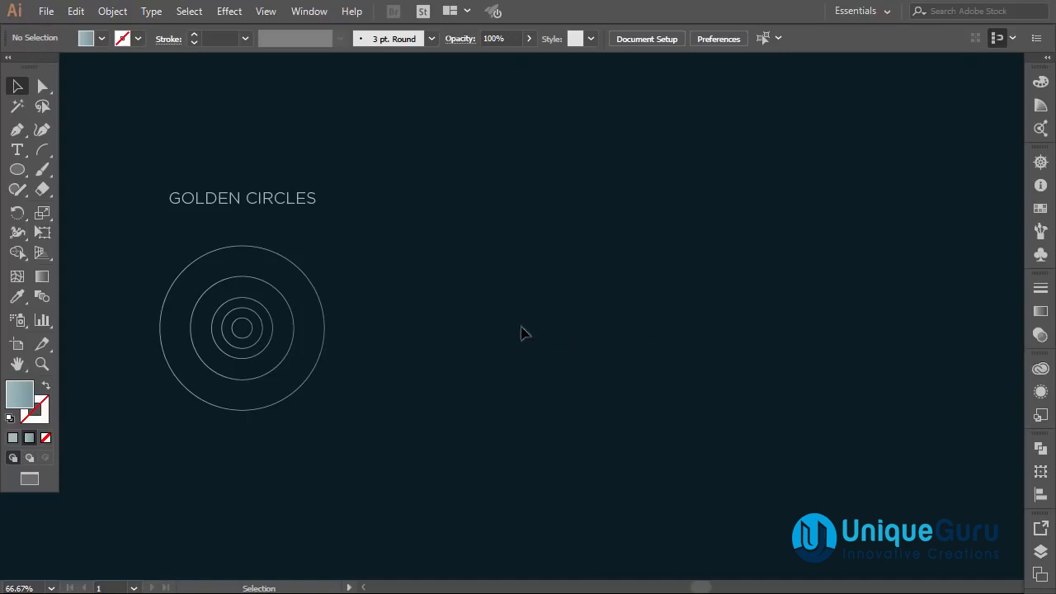
# Copy the largest and second circles to the right and top-align them inside each other.
pyautogui.moveTo(329, 326); pyautogui.dragTo(694, 327)
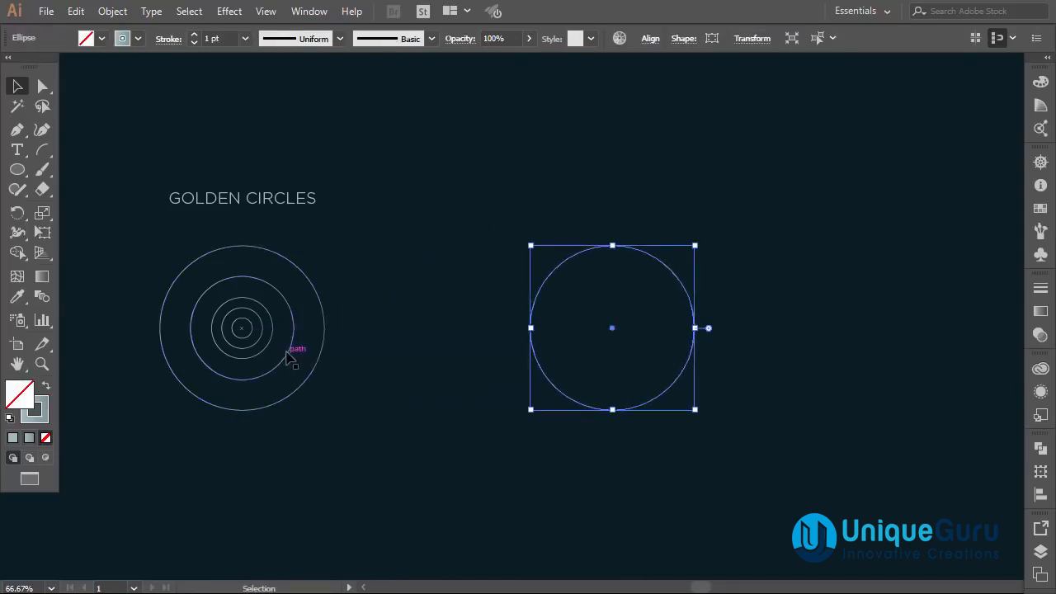
pyautogui.moveTo(297, 336); pyautogui.dragTo(667, 337)
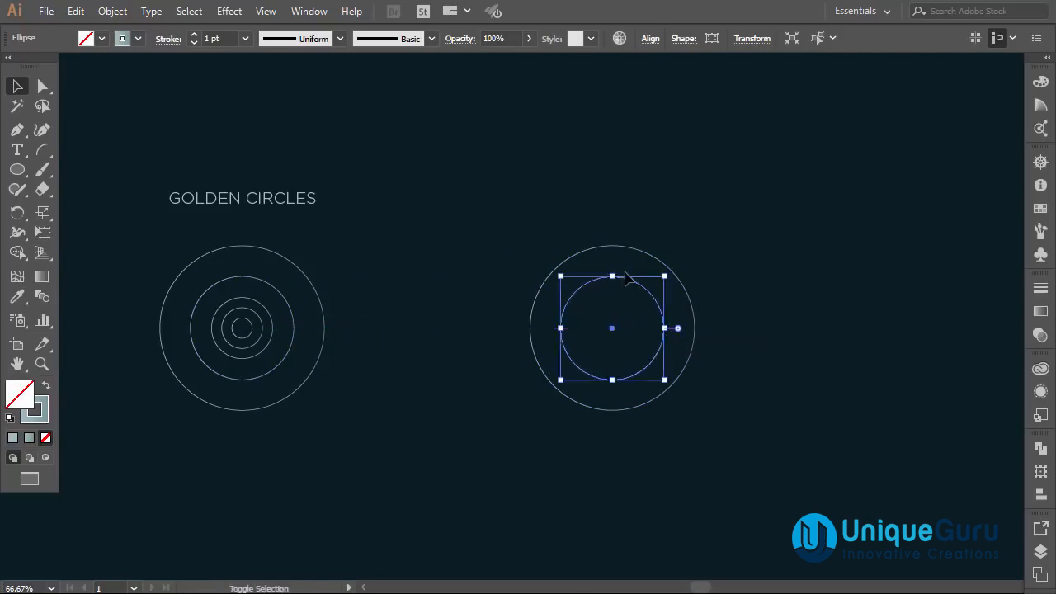
pyautogui.moveTo(615, 249); pyautogui.dragTo(621, 279)
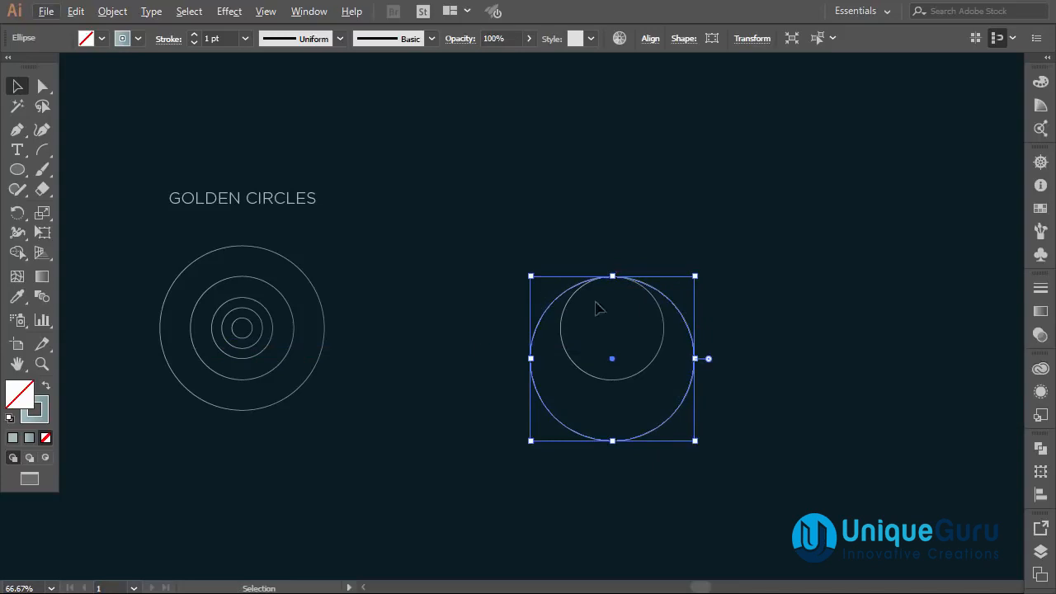
# Duplicate the large circle upward so its bottom meets the inner circle's bottom.
pyautogui.moveTo(678, 313); pyautogui.dragTo(677, 250)
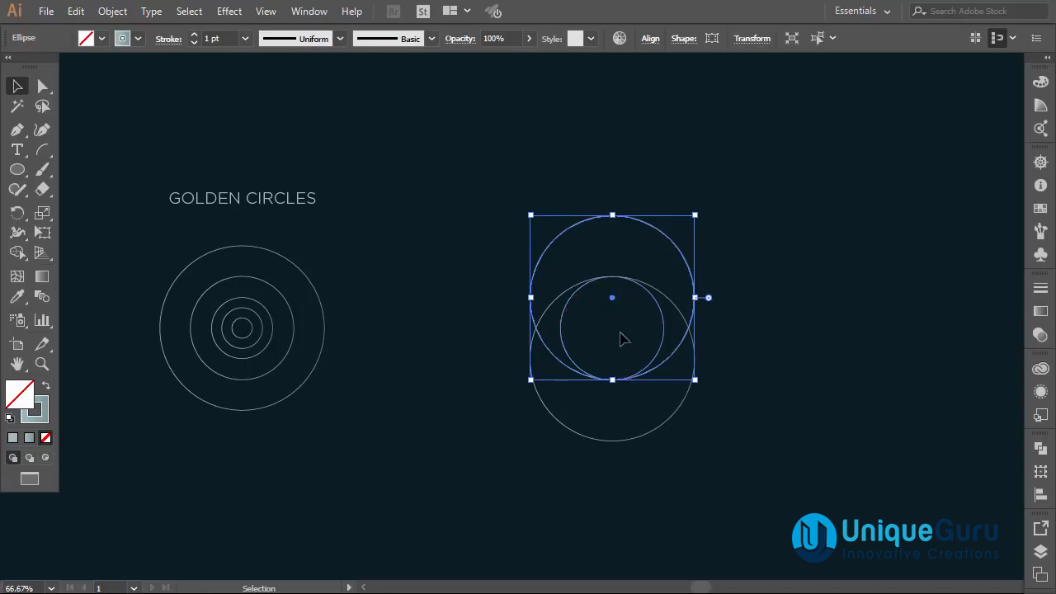
pyautogui.click(722, 314)
# Select the overlapping circles and copy them to the right so the two sets touch side by side.
pyautogui.moveTo(716, 272); pyautogui.dragTo(693, 371)
pyautogui.moveTo(694, 328); pyautogui.dragTo(845, 341)
pyautogui.click(899, 430)
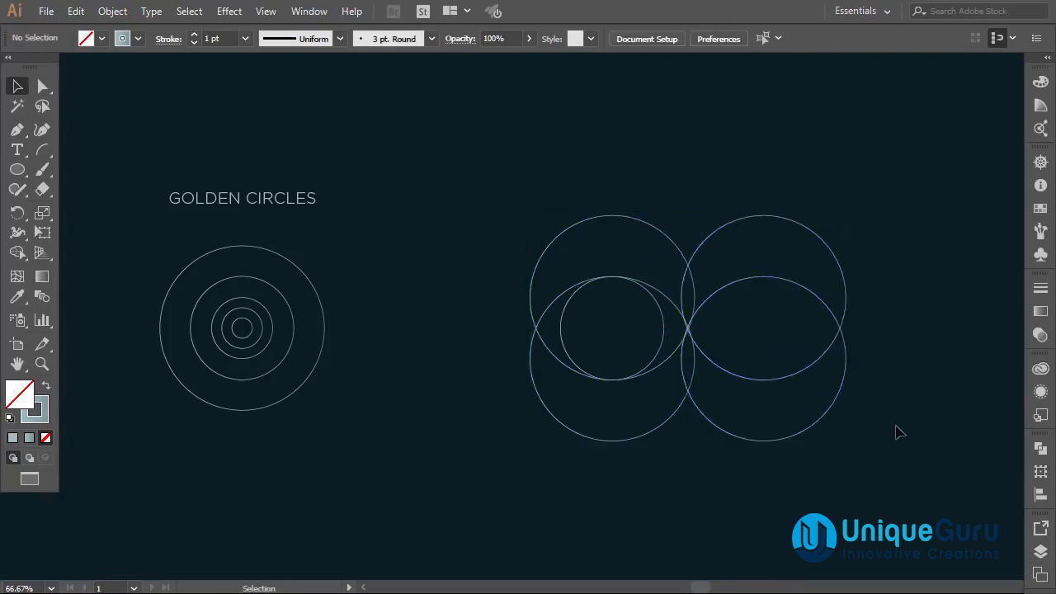
# Copy the second concentric circle into the right-hand set of overlapping circles.
pyautogui.moveTo(298, 326); pyautogui.dragTo(812, 343)
pyautogui.click(866, 324)
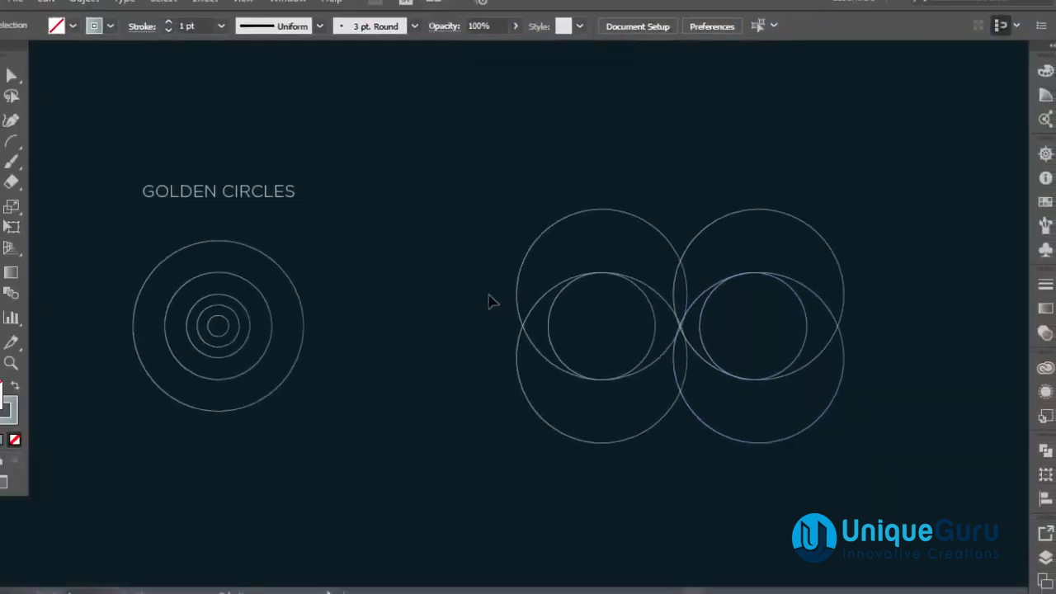
# Select all the overlapping circles and use the Shape Builder tool to carve out an eye-and-crescent shape.
pyautogui.moveTo(468, 230); pyautogui.dragTo(860, 461)
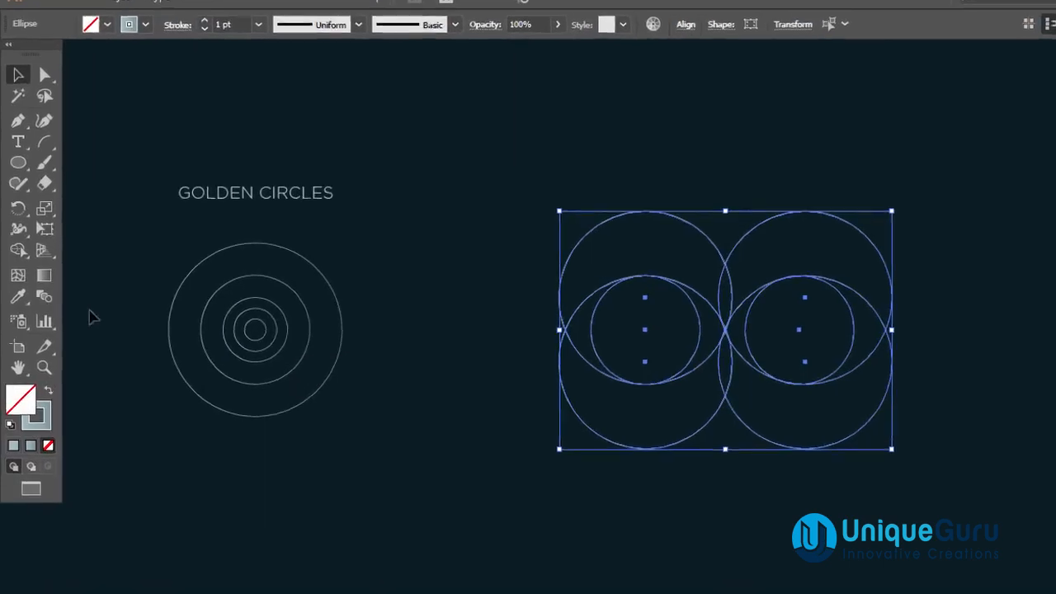
pyautogui.click(18, 250)
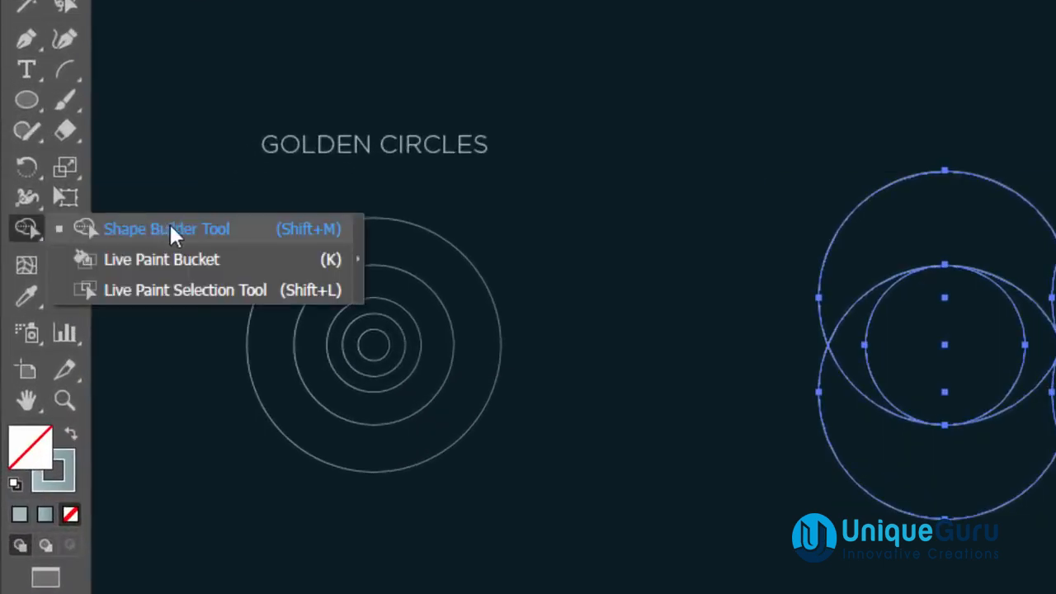
pyautogui.click(184, 228)
pyautogui.moveTo(535, 245); pyautogui.dragTo(775, 253)
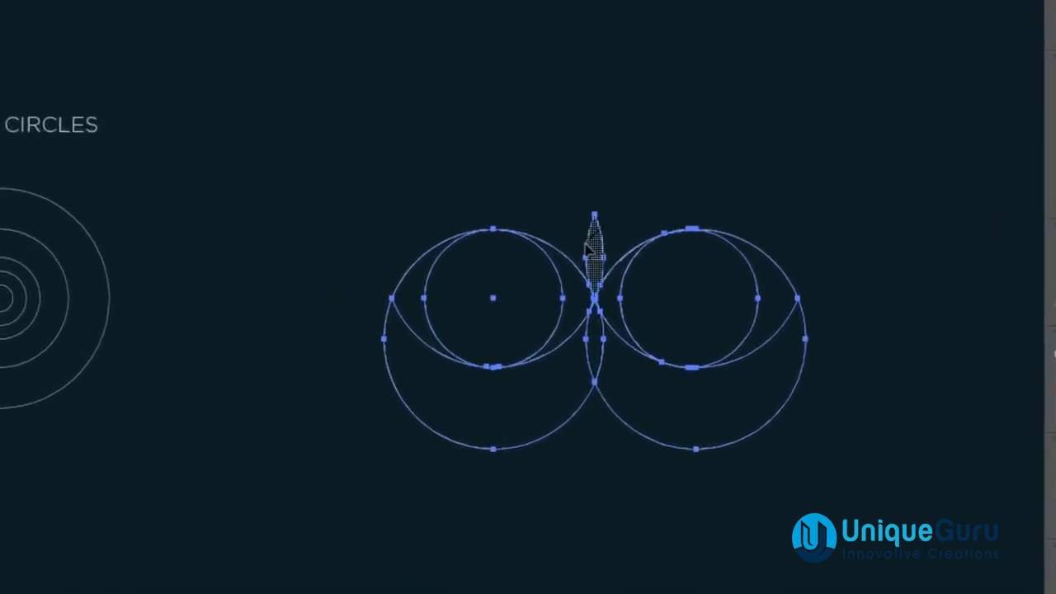
pyautogui.moveTo(252, 321); pyautogui.dragTo(425, 407)
pyautogui.moveTo(522, 293)
pyautogui.mouseDown()
pyautogui.moveTo(530, 341)
pyautogui.moveTo(563, 372)
pyautogui.mouseUp()
pyautogui.moveTo(800, 264); pyautogui.dragTo(633, 285)
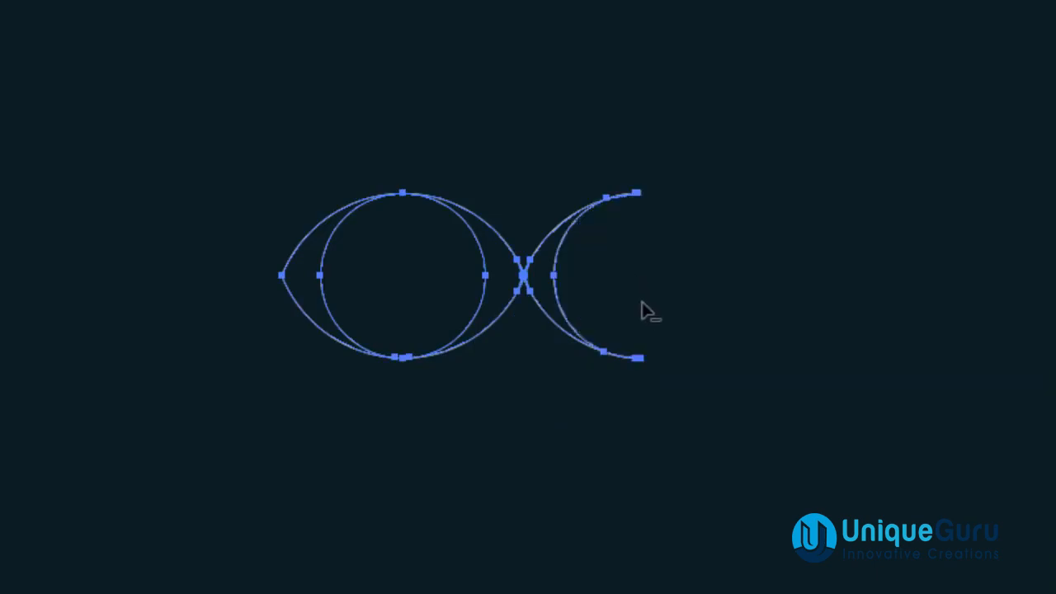
pyautogui.moveTo(627, 406); pyautogui.dragTo(593, 151)
pyautogui.moveTo(628, 265); pyautogui.dragTo(621, 125)
# Switch to selection and delete the leftover segment from the shape.
pyautogui.press('v')
pyautogui.click(363, 107)
pyautogui.click(477, 244)
pyautogui.press('Delete')
# Select the finished eye-and-crescent shape and swap its fill and stroke.
pyautogui.moveTo(624, 130); pyautogui.dragTo(239, 388)
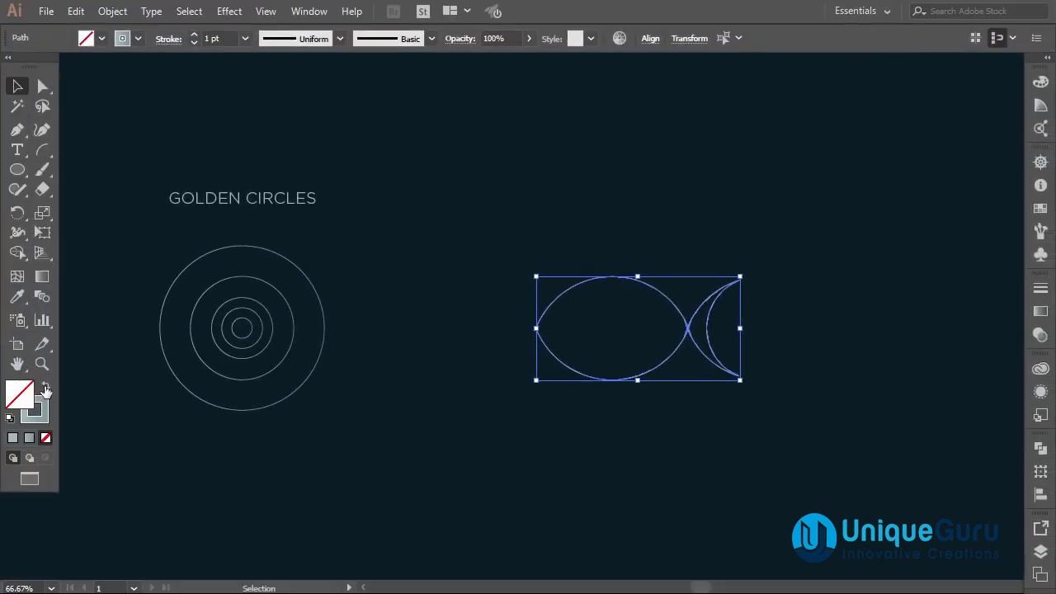
pyautogui.click(45, 388)
pyautogui.click(505, 437)
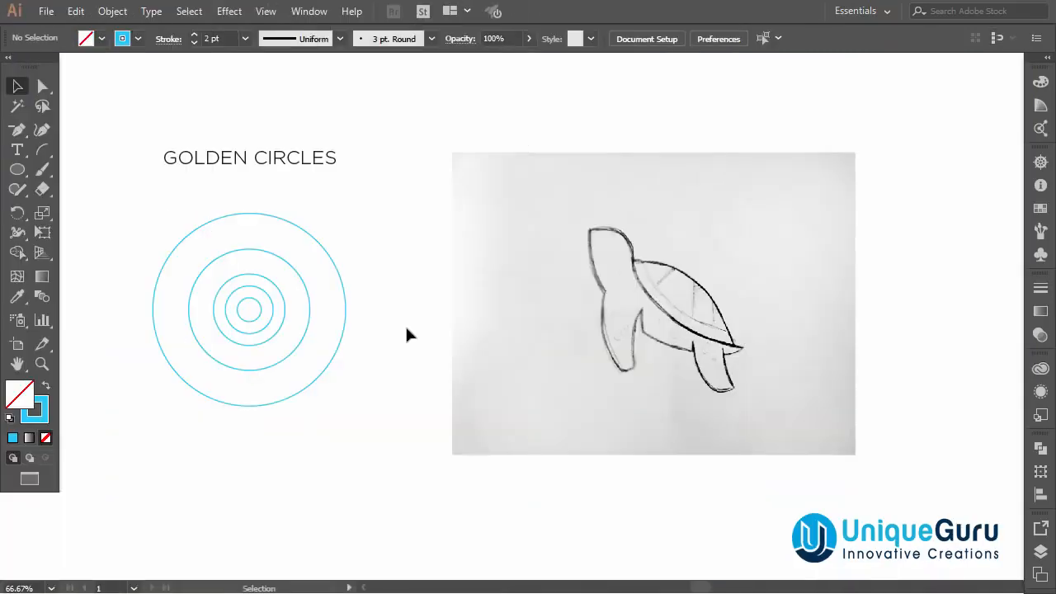
# Move the turtle sketch over the concentric circles and send it to the back.
pyautogui.moveTo(351, 275); pyautogui.dragTo(341, 366)
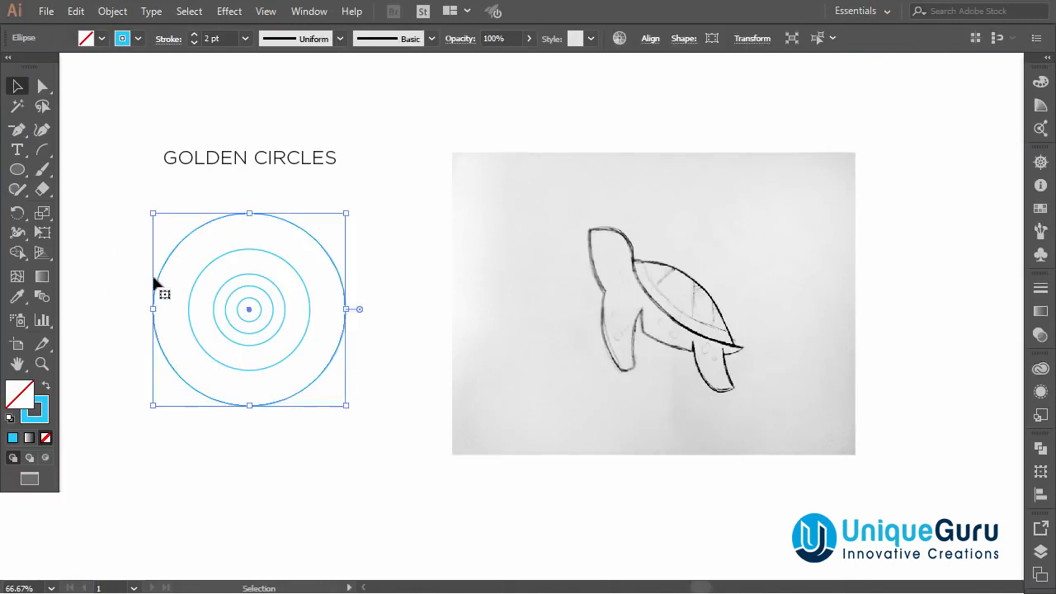
pyautogui.click(340, 185)
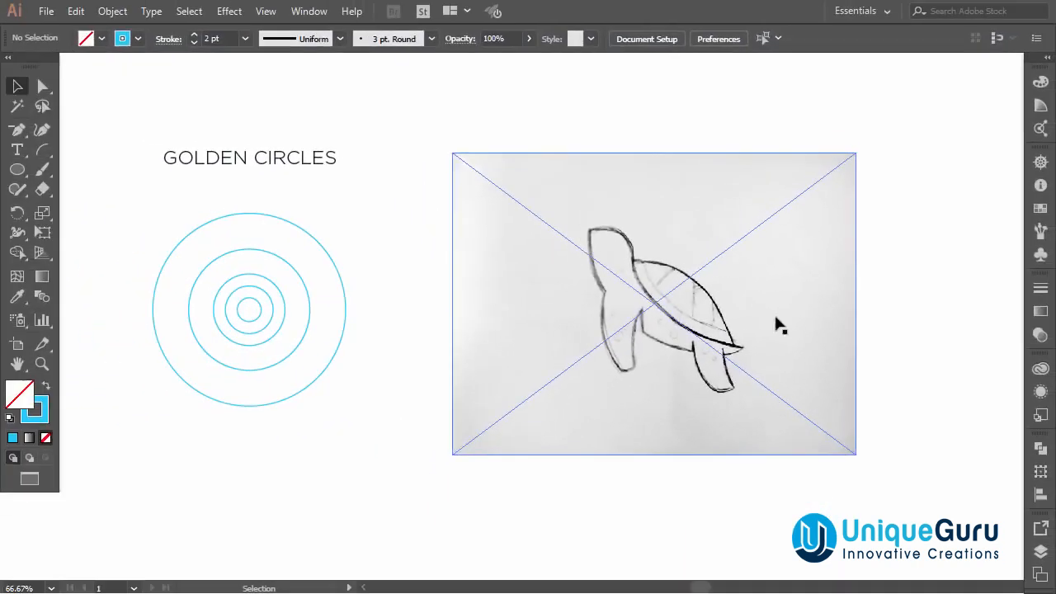
pyautogui.moveTo(693, 273); pyautogui.dragTo(314, 266)
pyautogui.rightClick(284, 279)
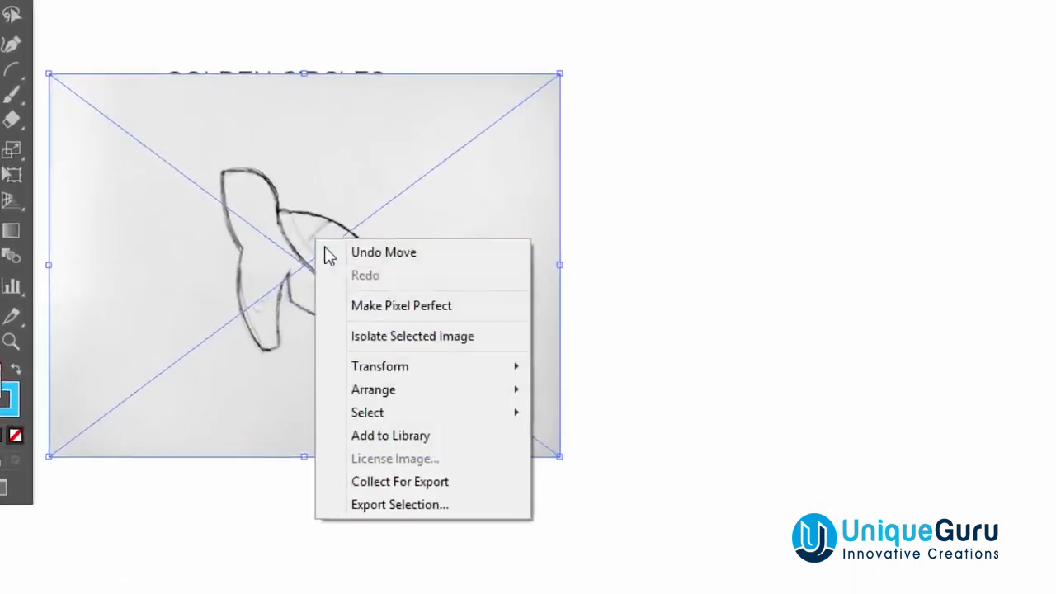
pyautogui.moveTo(340, 409)
pyautogui.moveTo(558, 373)
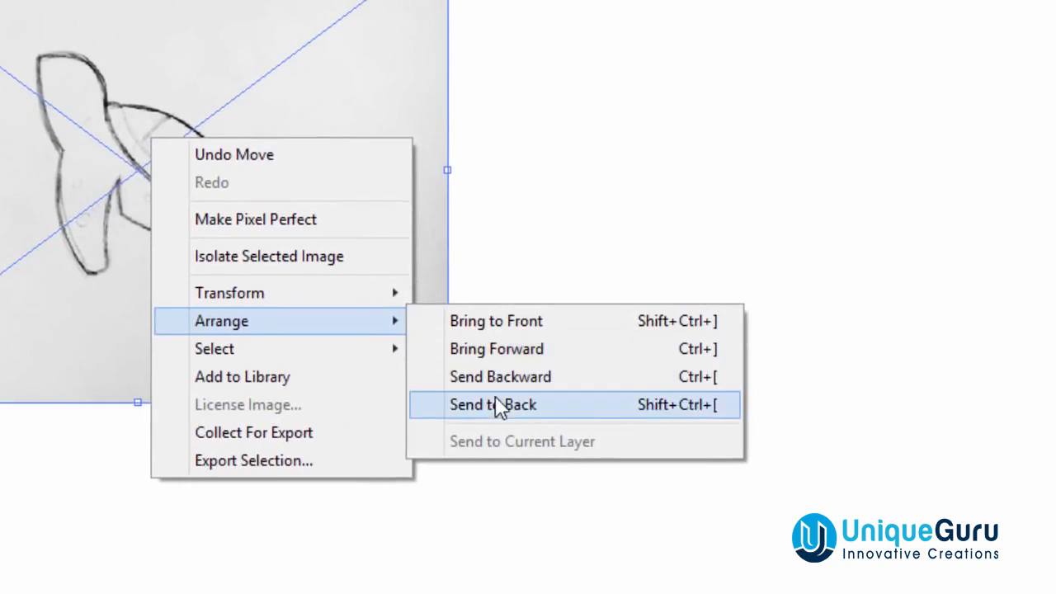
pyautogui.click(498, 409)
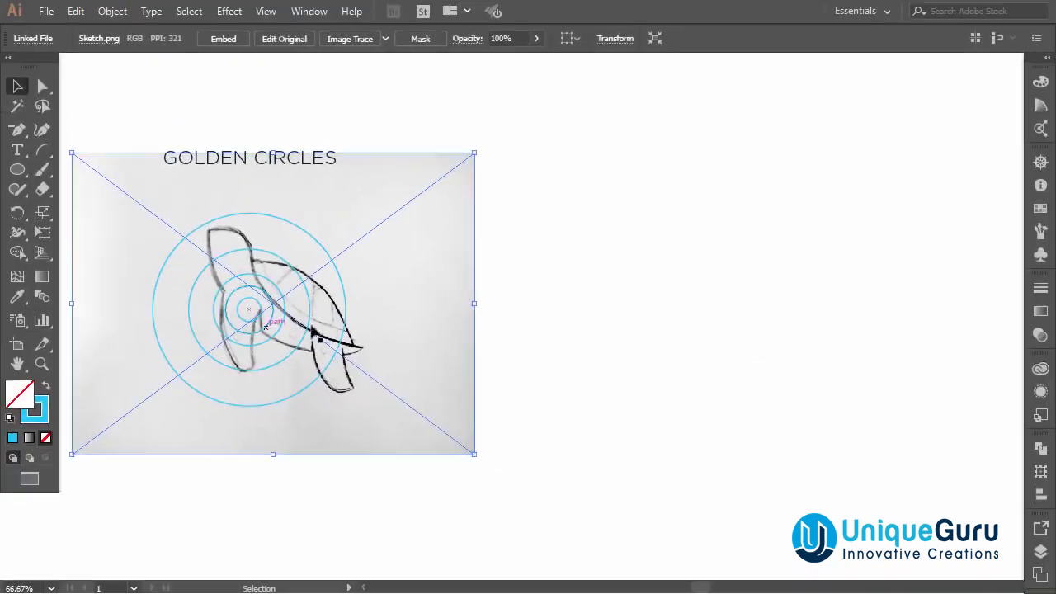
# Scale the sketch down to about 603 x 452 px so the turtle fits the circles.
pyautogui.moveTo(472, 453); pyautogui.dragTo(385, 402)
pyautogui.moveTo(463, 426); pyautogui.dragTo(456, 426)
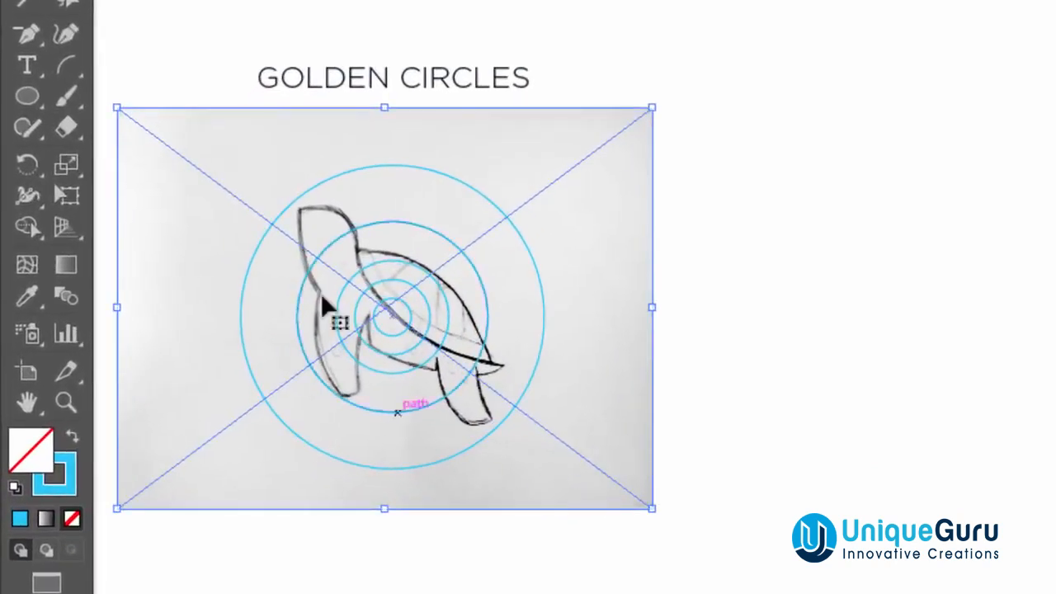
pyautogui.moveTo(652, 506); pyautogui.dragTo(640, 503)
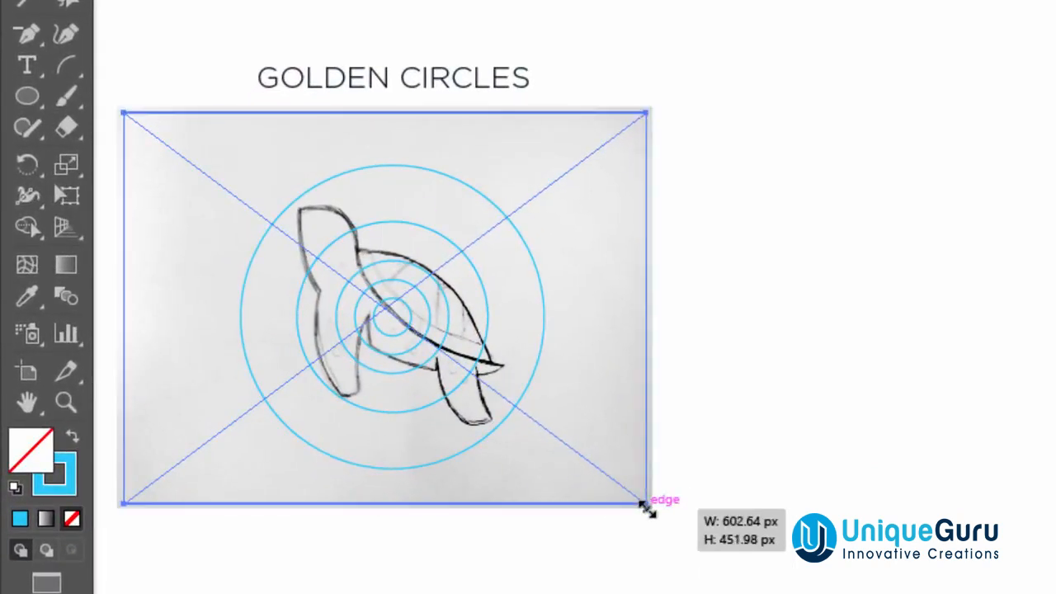
pyautogui.moveTo(589, 407); pyautogui.dragTo(567, 406)
# Move the scaled sketch back to the right of the concentric circles.
pyautogui.moveTo(595, 248); pyautogui.dragTo(807, 282)
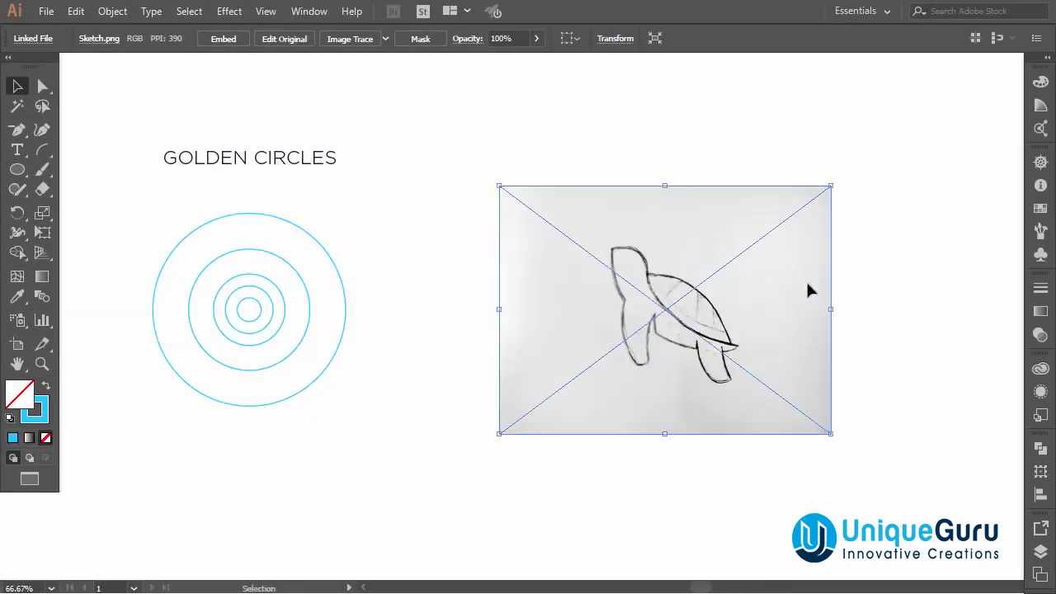
pyautogui.click(917, 298)
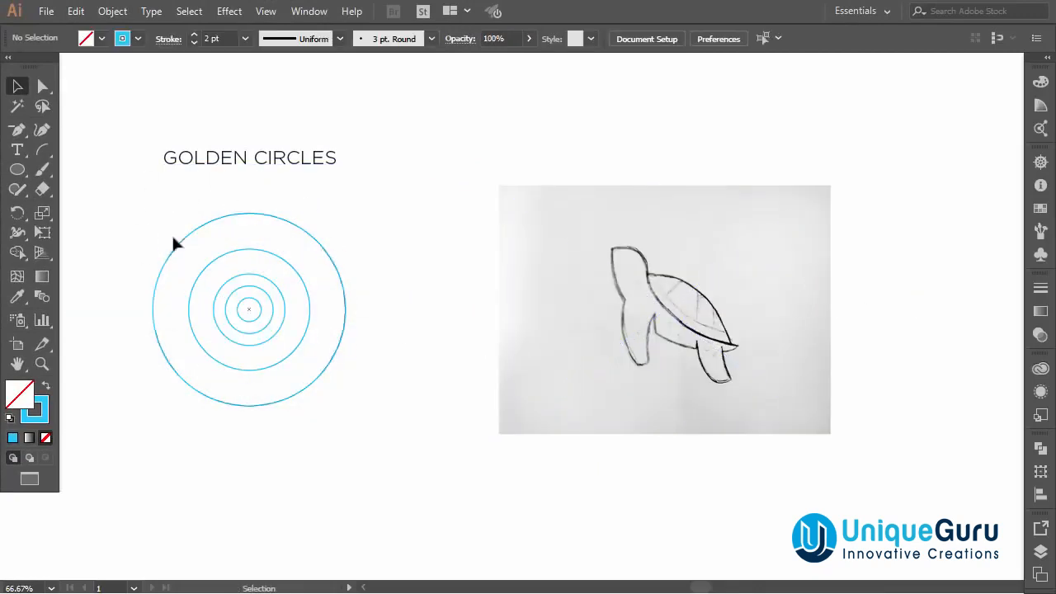
pyautogui.moveTo(666, 371); pyautogui.dragTo(675, 365)
pyautogui.click(656, 439)
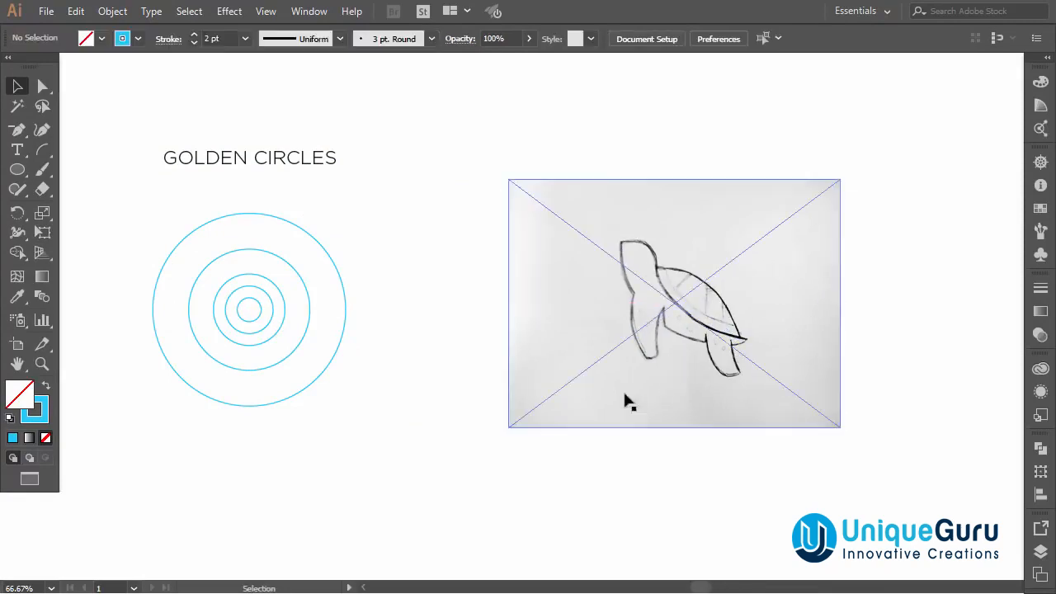
# Copy the largest circle onto the sketch, fitting it to the turtle's head and shell.
pyautogui.moveTo(335, 266); pyautogui.dragTo(804, 203)
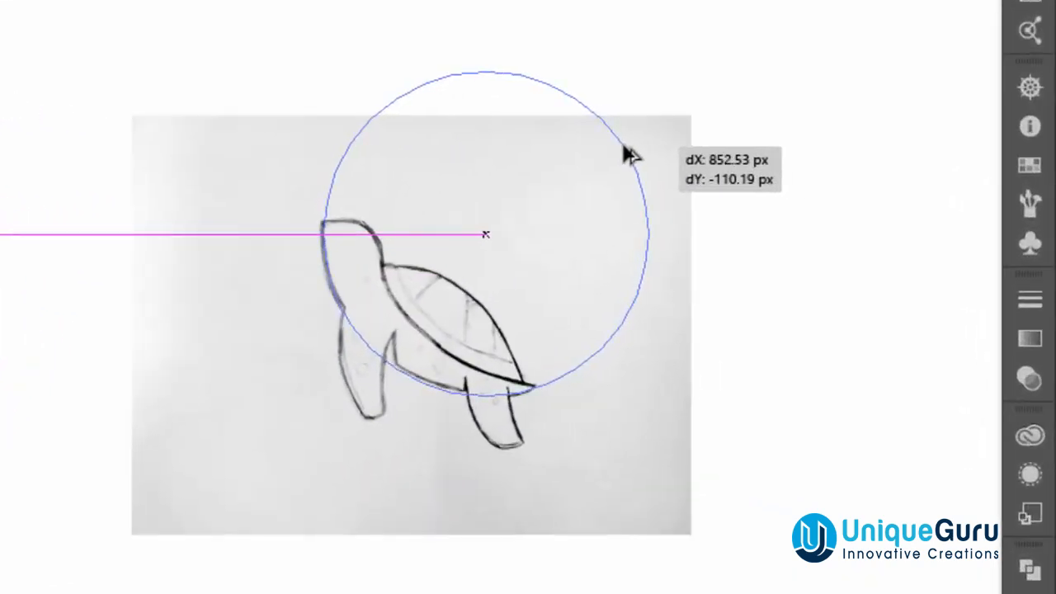
pyautogui.moveTo(628, 155); pyautogui.dragTo(627, 146)
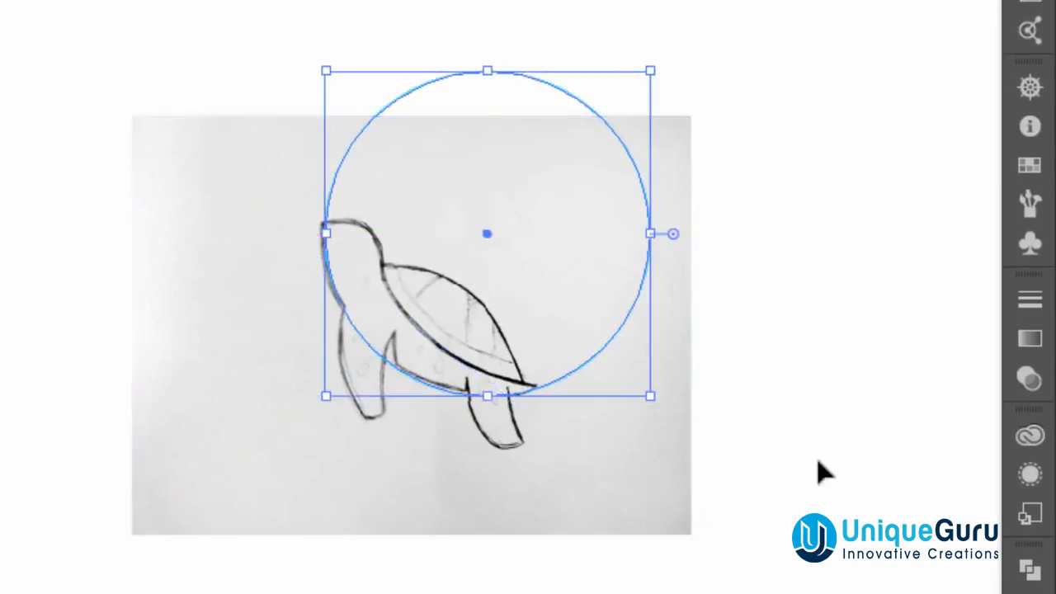
pyautogui.click(805, 476)
pyautogui.click(596, 434)
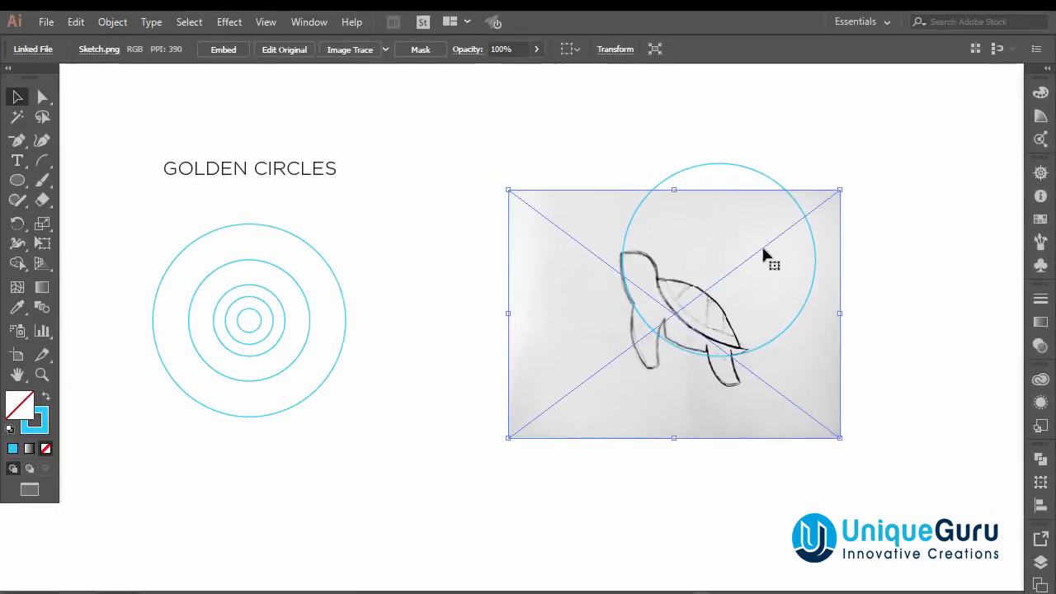
pyautogui.click(845, 283)
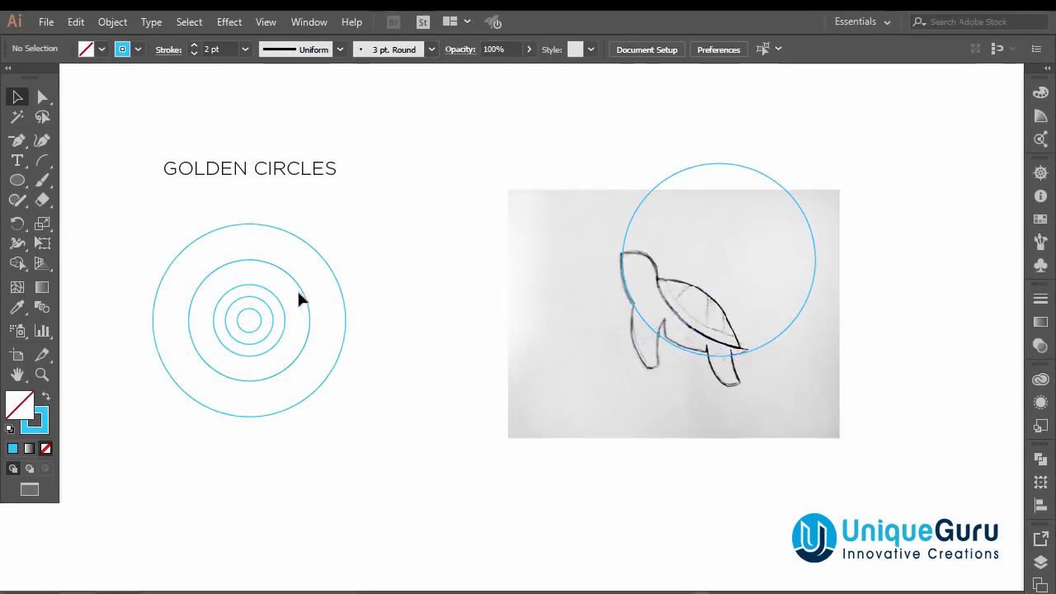
# Copy the second circle onto the sketch, fitting it to the turtle's front flipper and belly.
pyautogui.moveTo(307, 298)
pyautogui.mouseDown()
pyautogui.moveTo(372, 275)
pyautogui.moveTo(651, 285)
pyautogui.moveTo(740, 301)
pyautogui.moveTo(732, 315)
pyautogui.mouseUp()
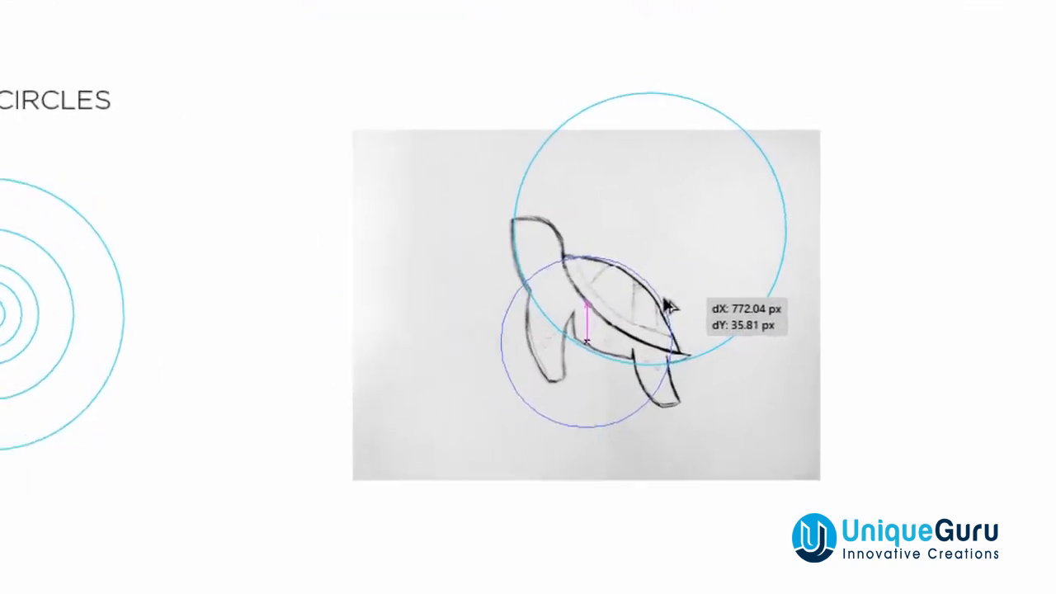
pyautogui.moveTo(667, 304)
pyautogui.mouseDown()
pyautogui.moveTo(615, 297)
pyautogui.moveTo(618, 287)
pyautogui.mouseUp()
pyautogui.click(853, 354)
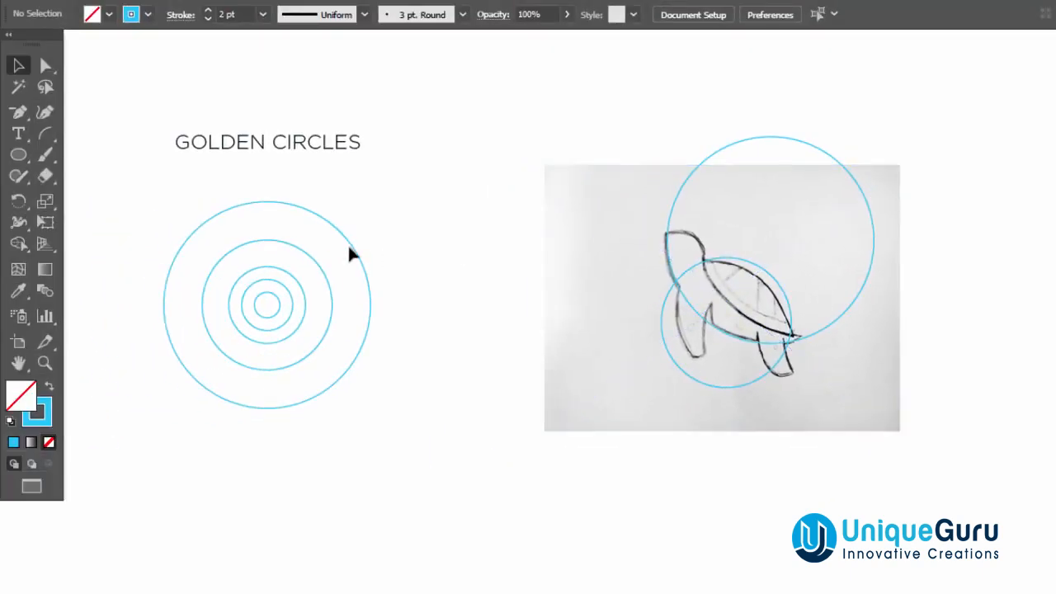
# Copy another largest circle onto the sketch, aligning it with the back curve of the shell.
pyautogui.moveTo(356, 250); pyautogui.dragTo(894, 179)
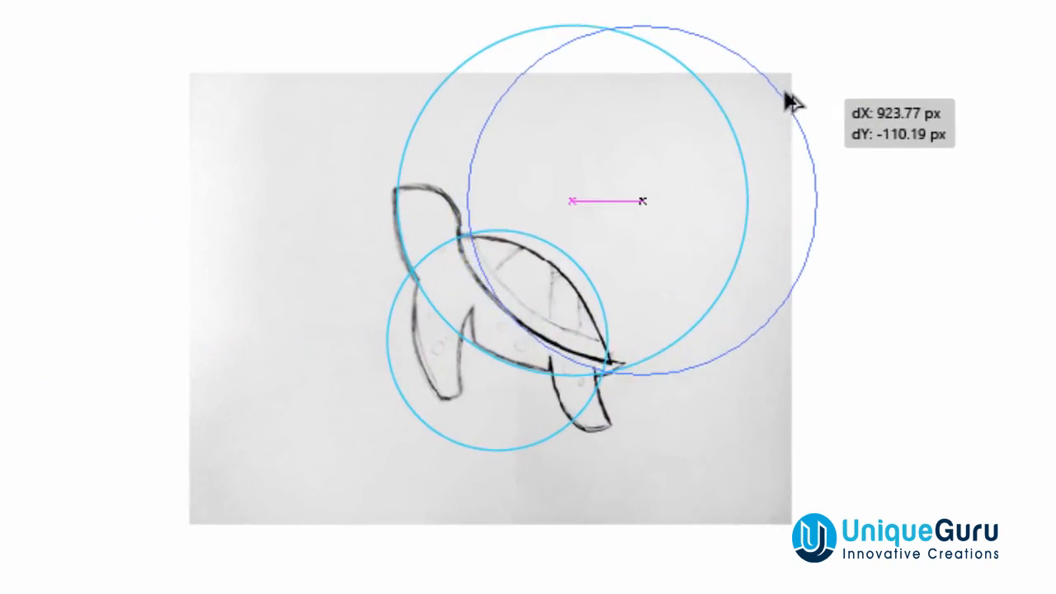
pyautogui.moveTo(785, 95)
pyautogui.mouseDown()
pyautogui.moveTo(765, 79)
pyautogui.moveTo(772, 88)
pyautogui.mouseUp()
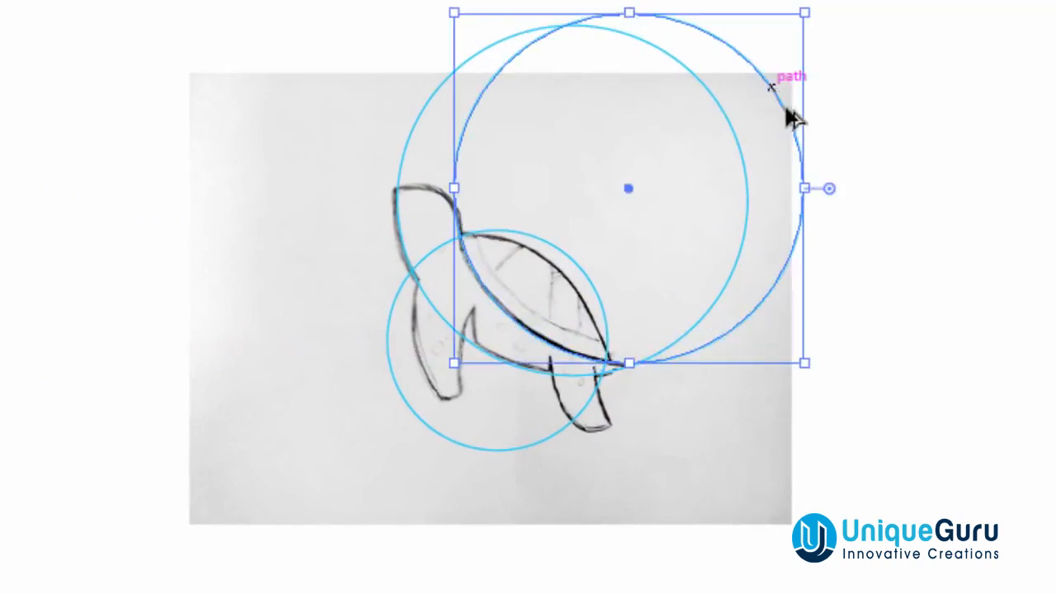
pyautogui.click(928, 272)
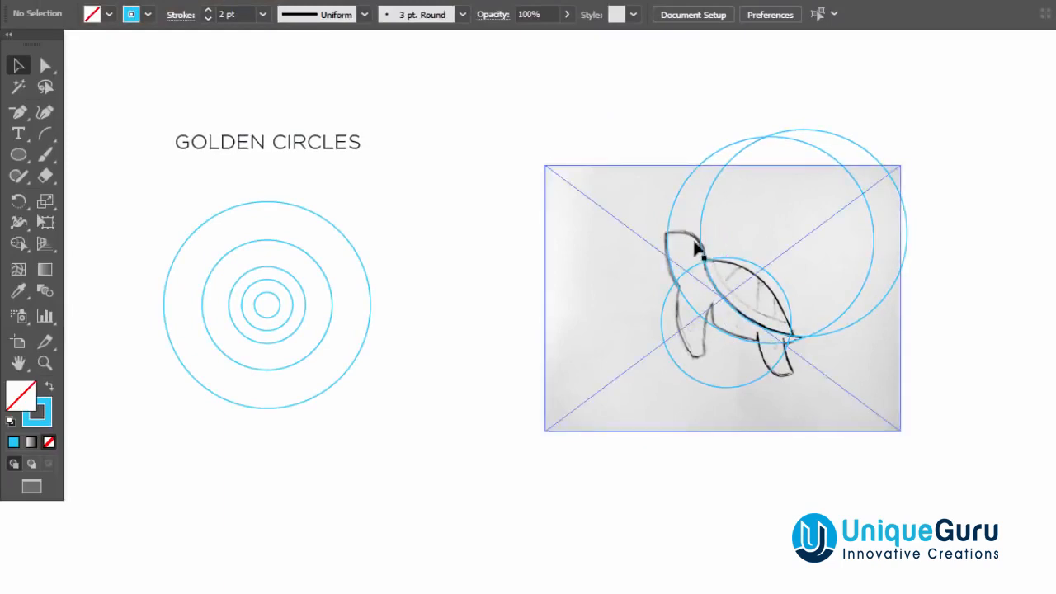
# Copy a smaller concentric circle onto the sketch, fitting it to the turtle's head.
pyautogui.moveTo(281, 278); pyautogui.dragTo(690, 238)
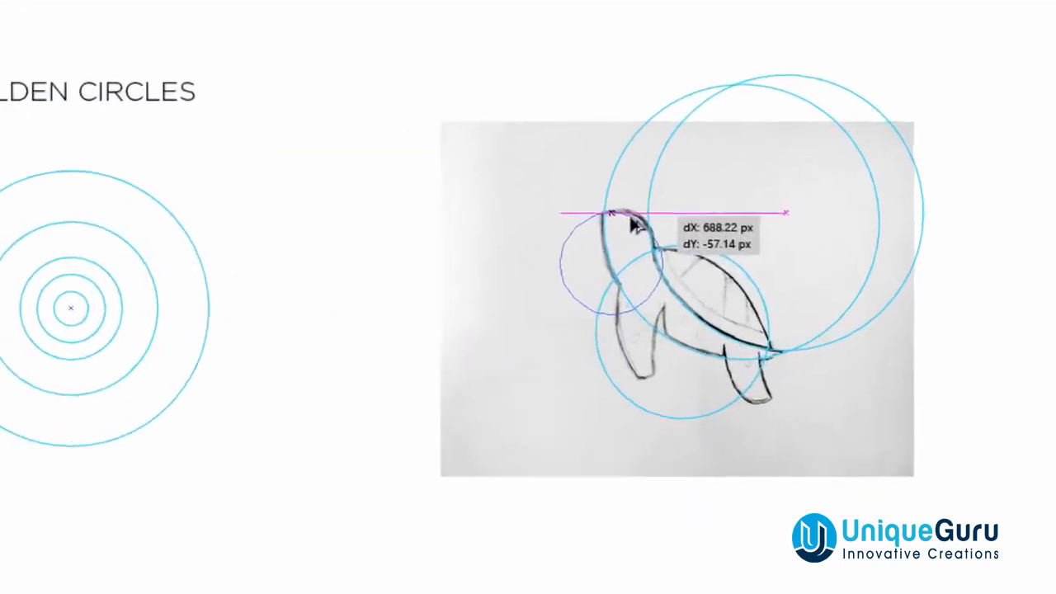
pyautogui.moveTo(630, 220); pyautogui.dragTo(623, 220)
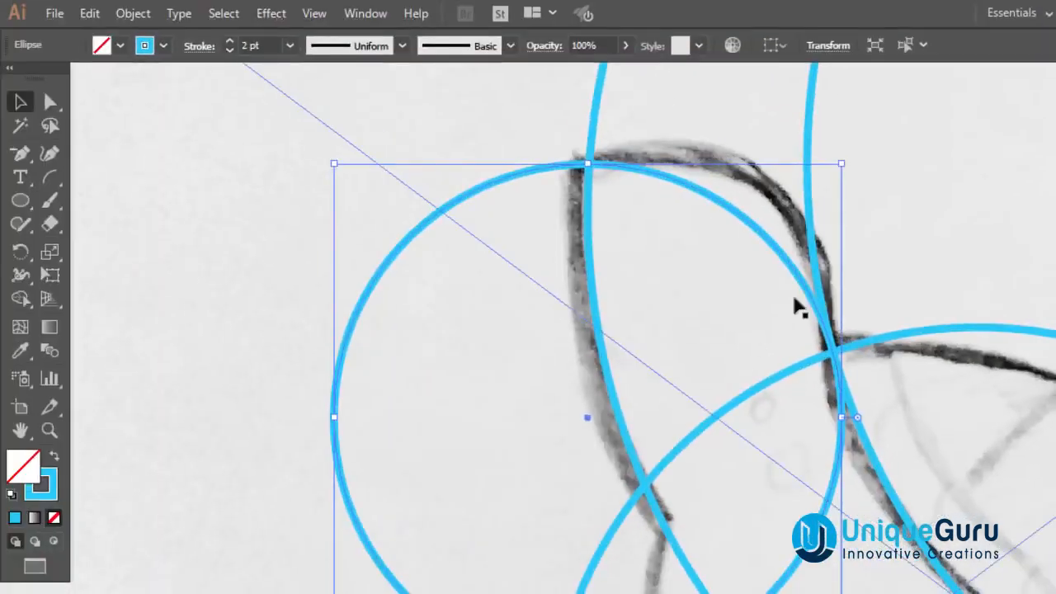
# Set the Smart Guides and Snap to Point view options.
pyautogui.click(313, 15)
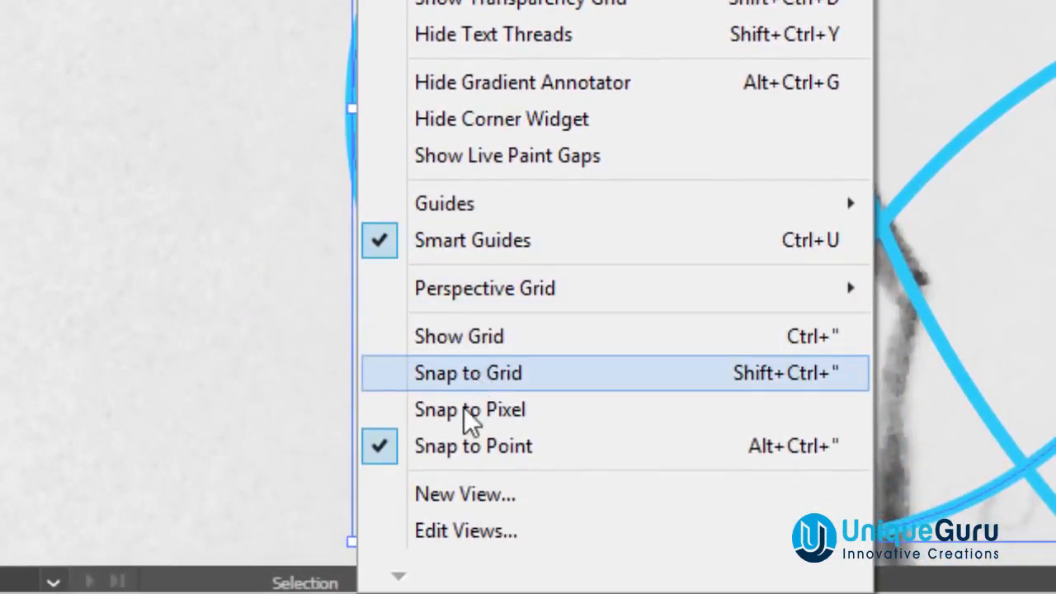
pyautogui.click(757, 244)
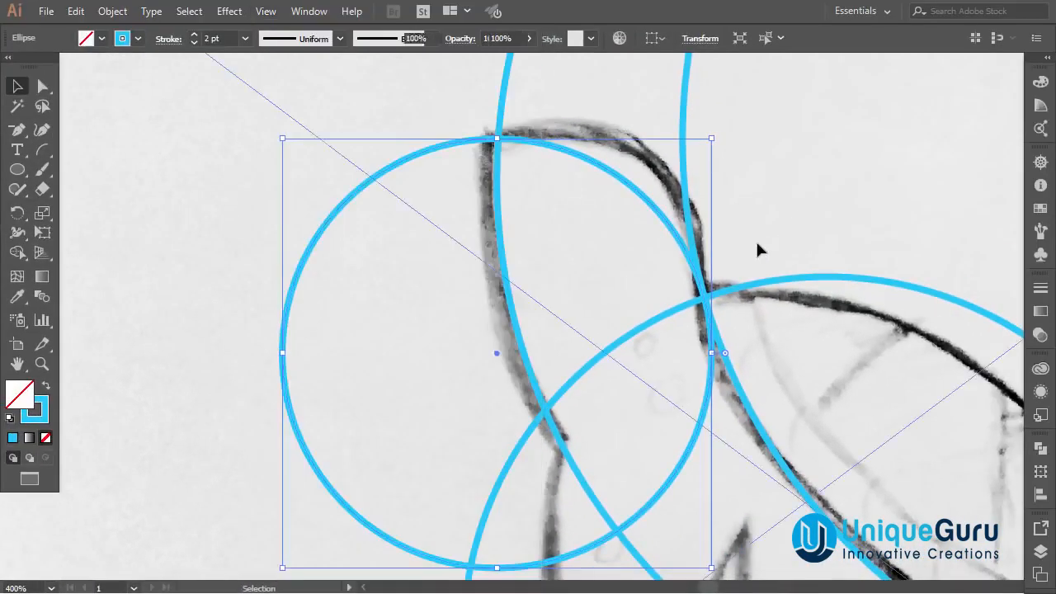
pyautogui.click(719, 282)
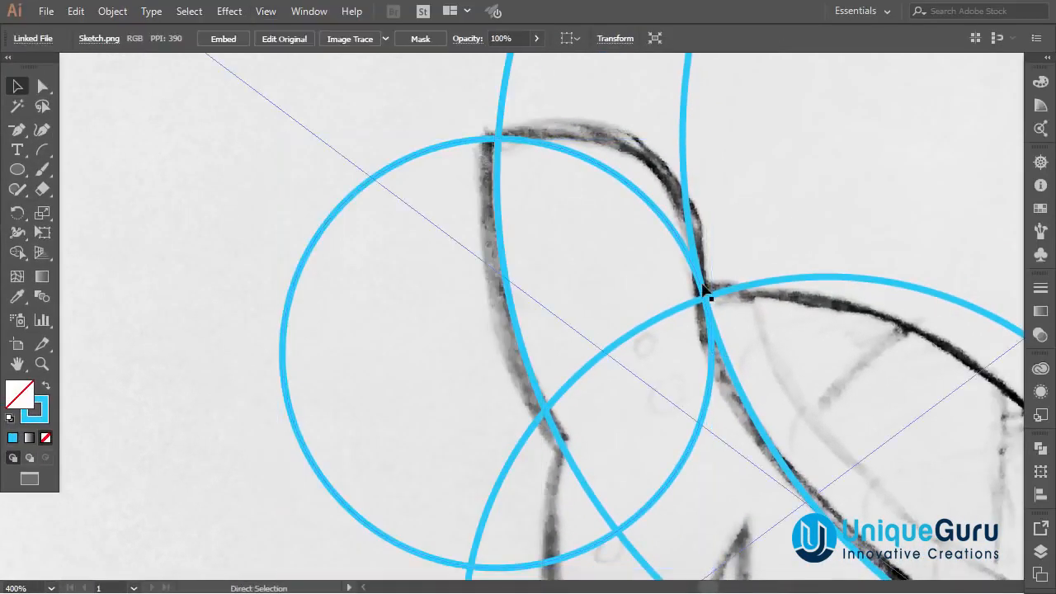
# Inspect in outline view, zoomed in, where the circles meet at the shell's intersection point, then return to preview.
pyautogui.hotkey('ctrl', 'y')
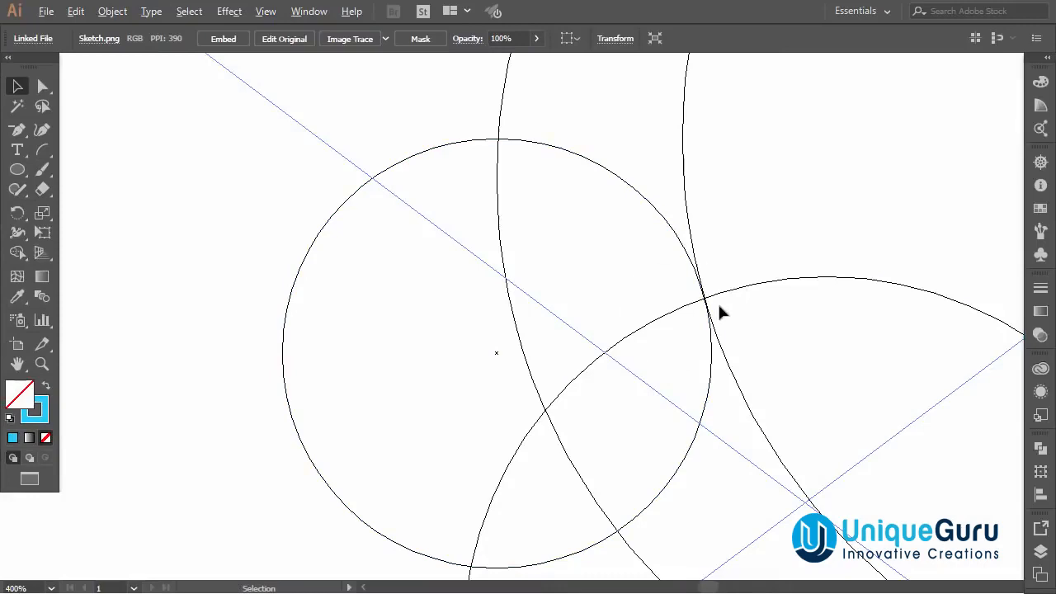
pyautogui.scroll(3, 718, 311)
pyautogui.scroll(4, 681, 283)
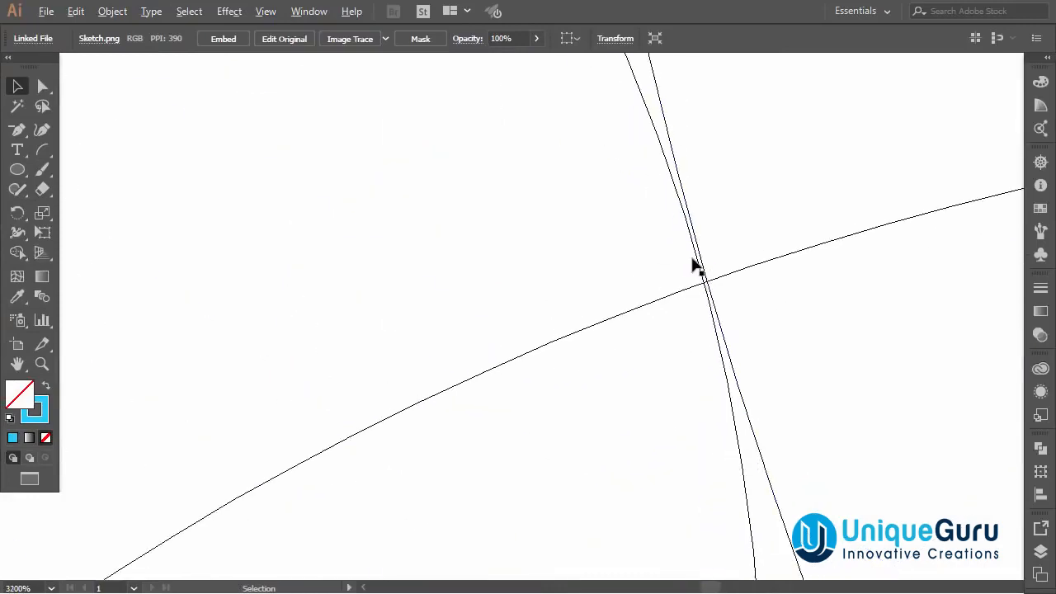
pyautogui.moveTo(696, 251); pyautogui.dragTo(696, 250)
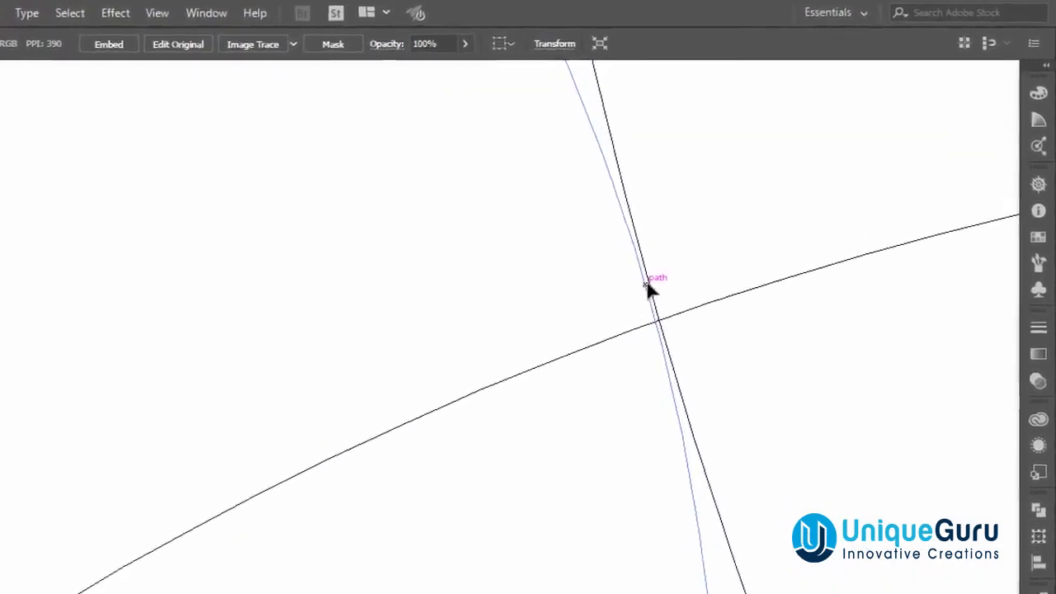
pyautogui.moveTo(576, 342); pyautogui.dragTo(578, 338)
pyautogui.click(609, 312)
pyautogui.scroll(-6, 557, 335)
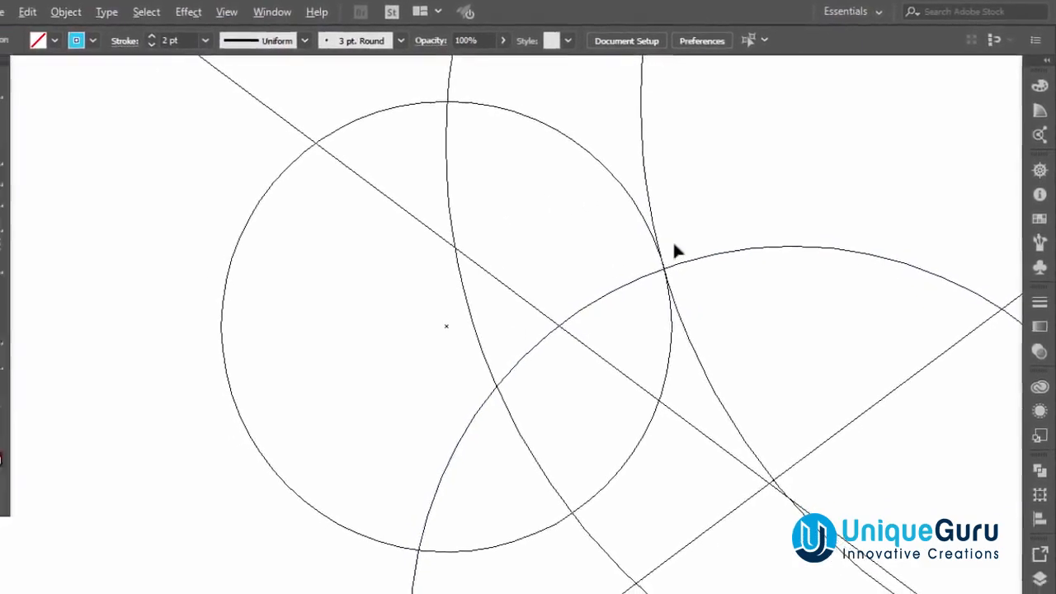
pyautogui.scroll(-3, 684, 248)
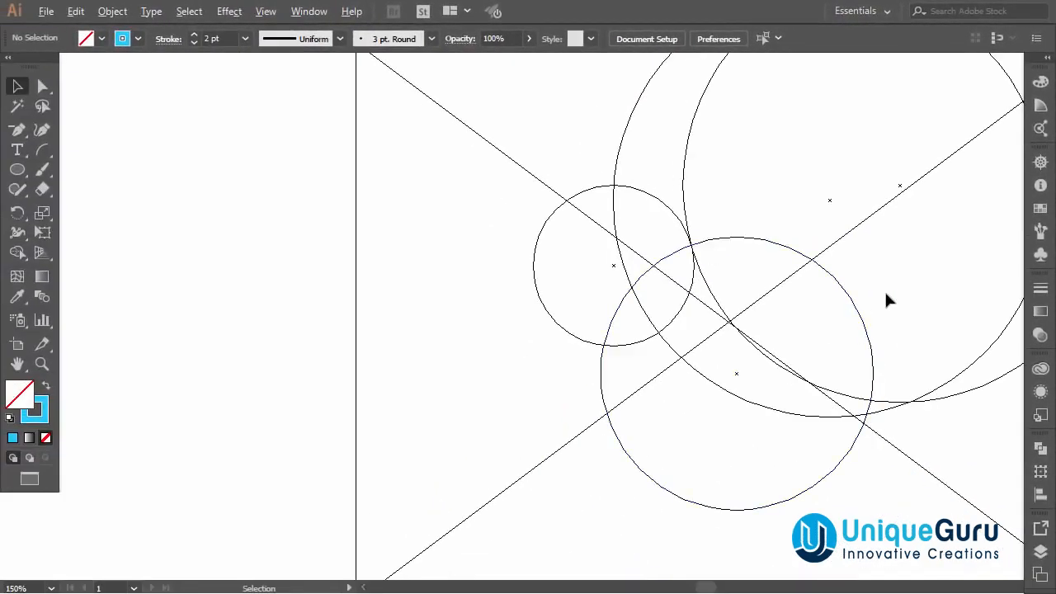
pyautogui.scroll(-2, 886, 301)
pyautogui.hscroll(3, 884, 299)
pyautogui.hscroll(2, 886, 301)
pyautogui.hotkey('ctrl', 'y')
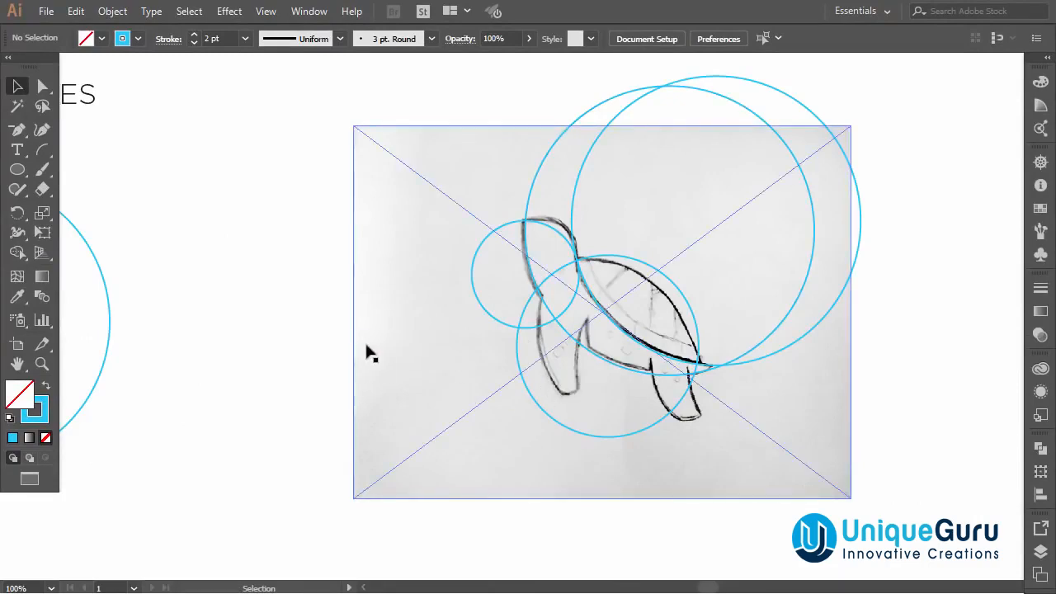
pyautogui.scroll(-1, 369, 350)
pyautogui.hscroll(-3, 351, 346)
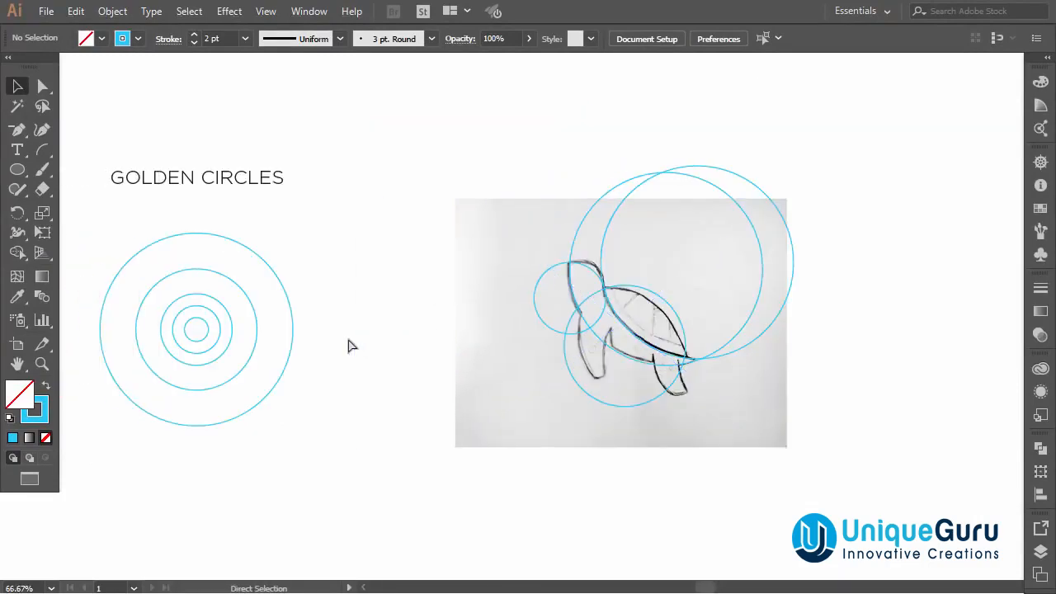
# Copy the second circle onto the sketch, fitting it inside the underside of the turtle's shell.
pyautogui.moveTo(255, 309)
pyautogui.mouseDown()
pyautogui.moveTo(624, 301)
pyautogui.moveTo(674, 332)
pyautogui.moveTo(697, 330)
pyautogui.moveTo(697, 317)
pyautogui.mouseUp()
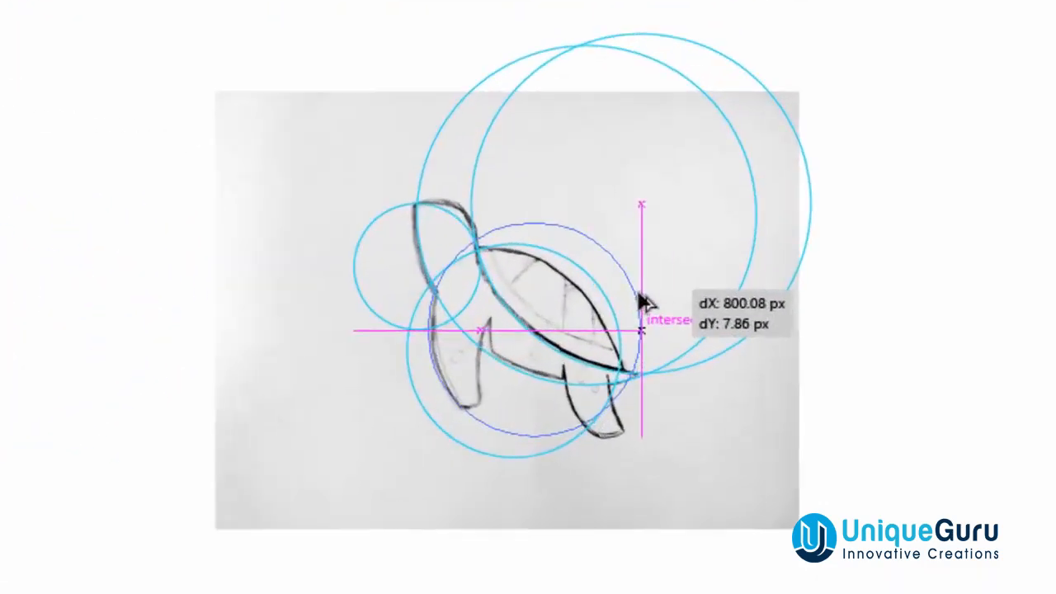
pyautogui.moveTo(640, 297); pyautogui.dragTo(642, 297)
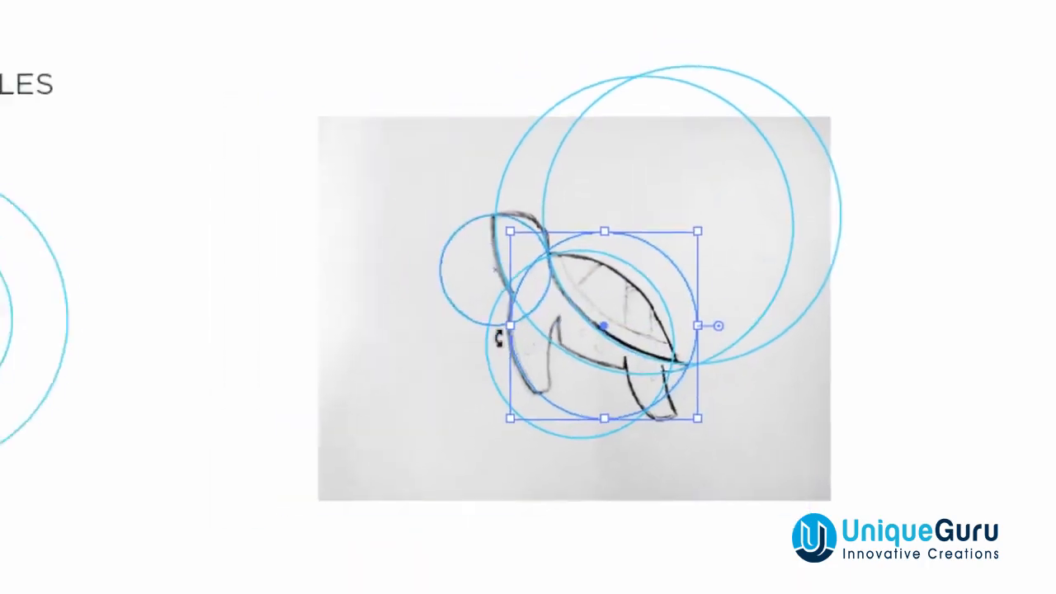
pyautogui.click(264, 477)
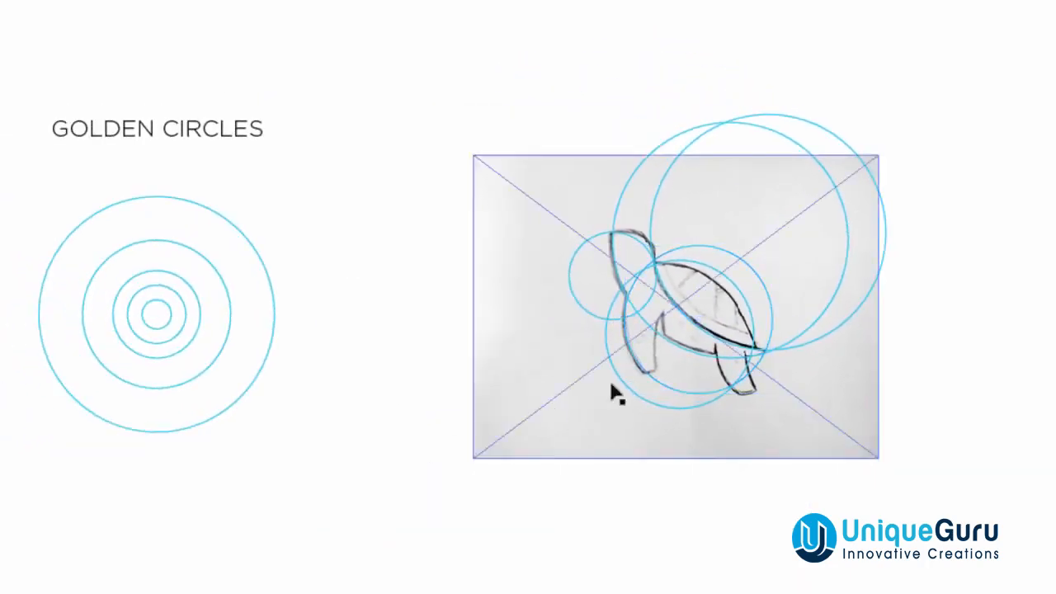
# Copy the third circle onto the sketch, fitting it to the turtle's belly curve.
pyautogui.moveTo(198, 306); pyautogui.dragTo(736, 345)
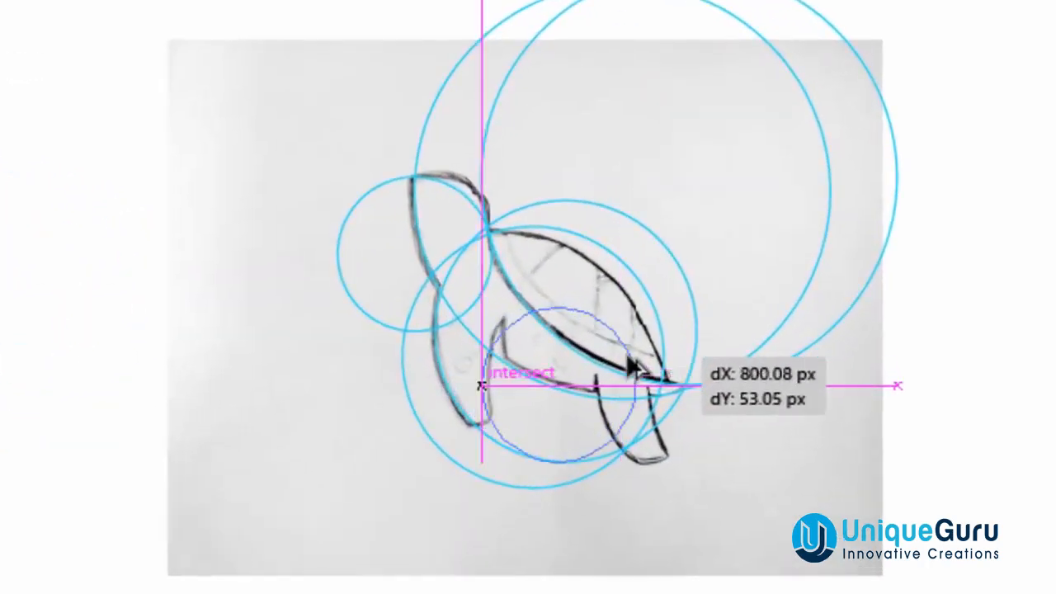
pyautogui.moveTo(481, 385); pyautogui.dragTo(482, 373)
pyautogui.moveTo(630, 363); pyautogui.dragTo(625, 369)
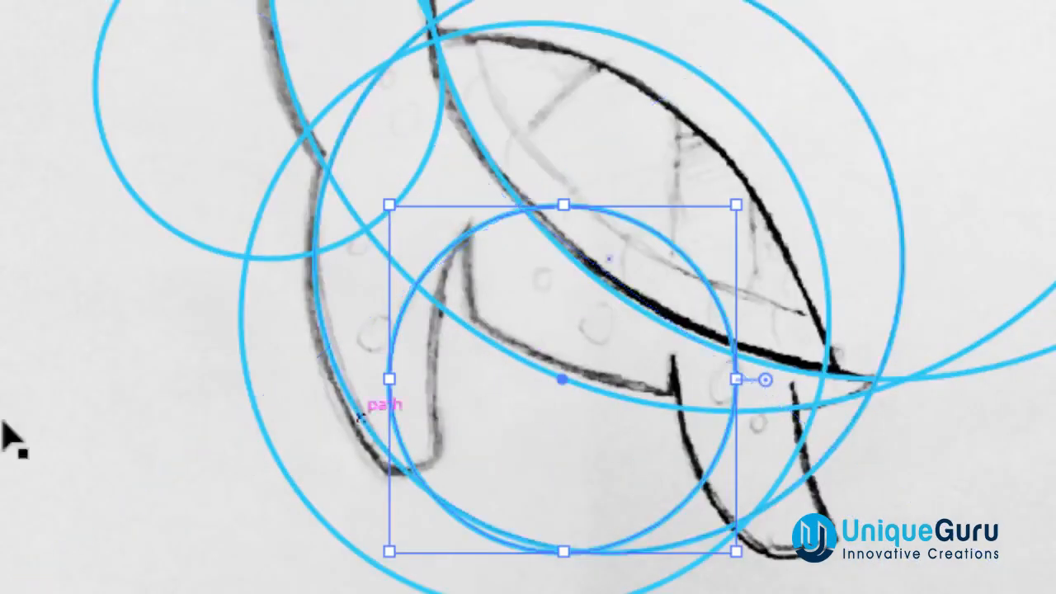
pyautogui.click(1, 426)
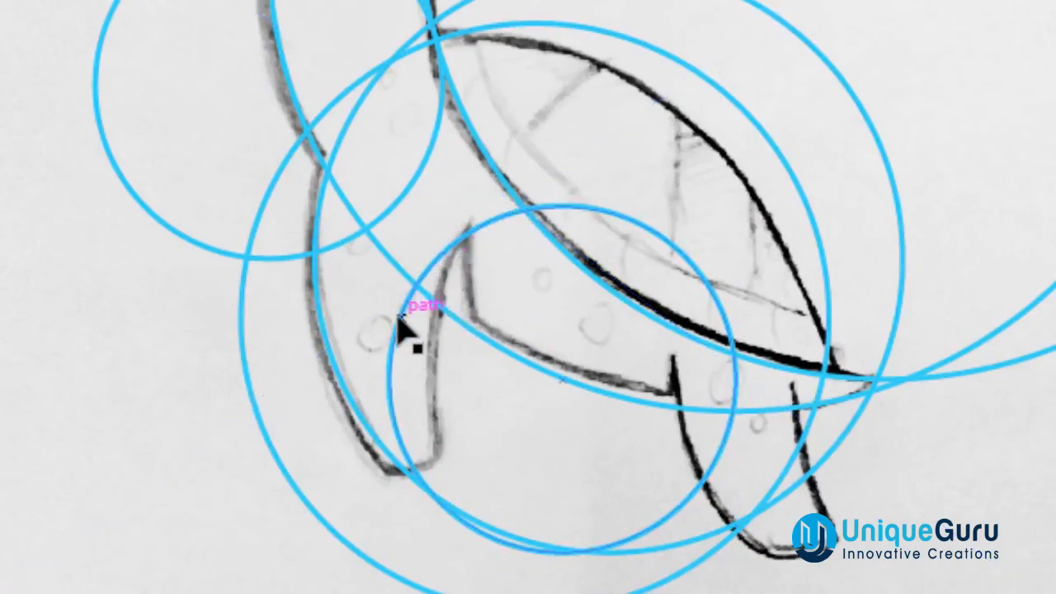
# Reposition the copied third circle so it fits the inner edge of the front flipper.
pyautogui.moveTo(417, 320); pyautogui.dragTo(464, 264)
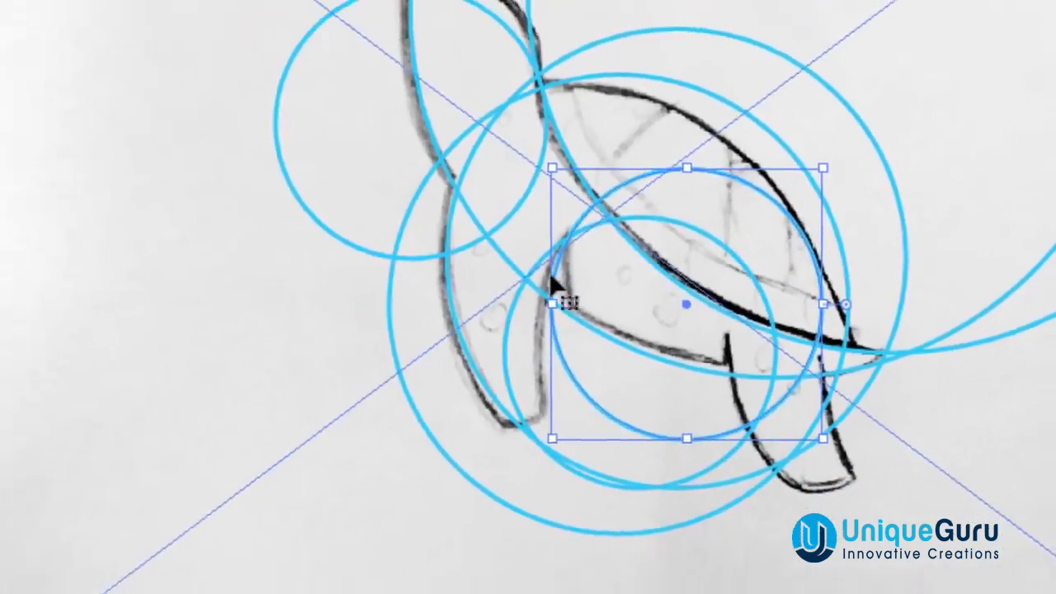
pyautogui.hotkey('ctrl', '-')
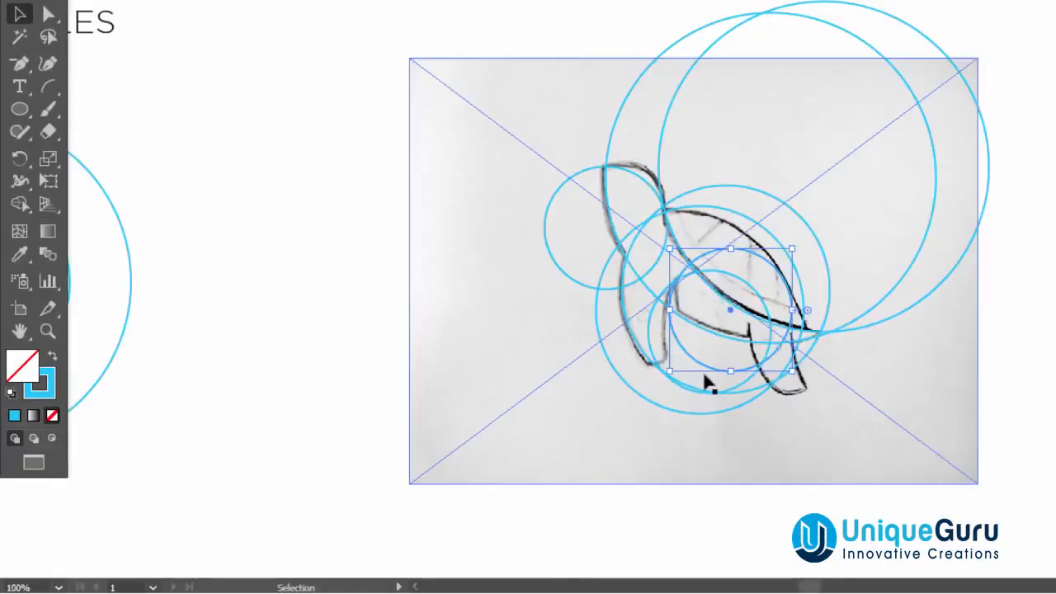
pyautogui.click(745, 520)
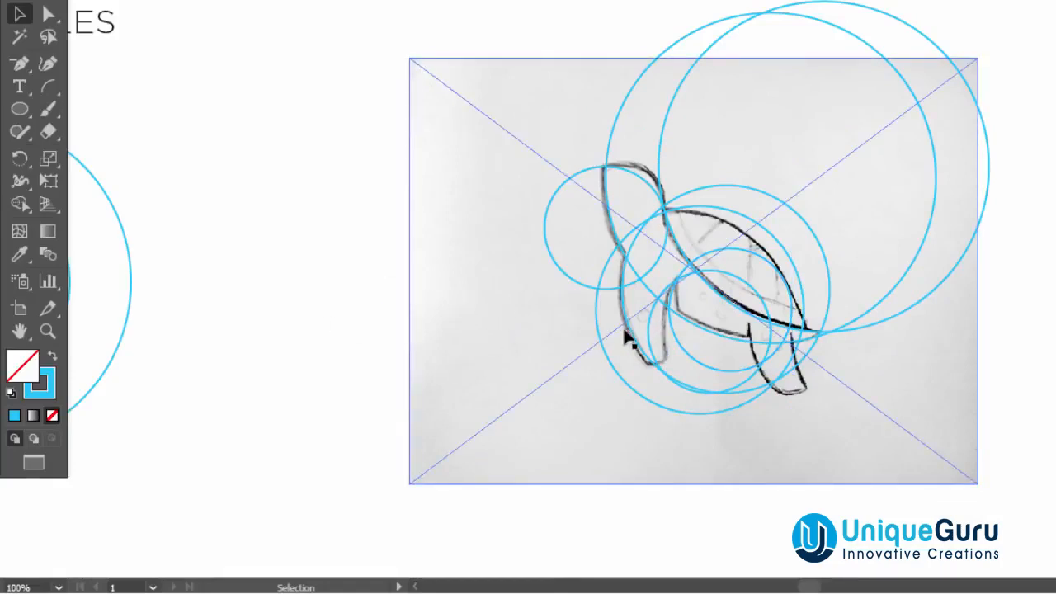
# Copy the circle over to the rear flipper, fitting it to the flipper's curve.
pyautogui.moveTo(678, 341); pyautogui.dragTo(751, 360)
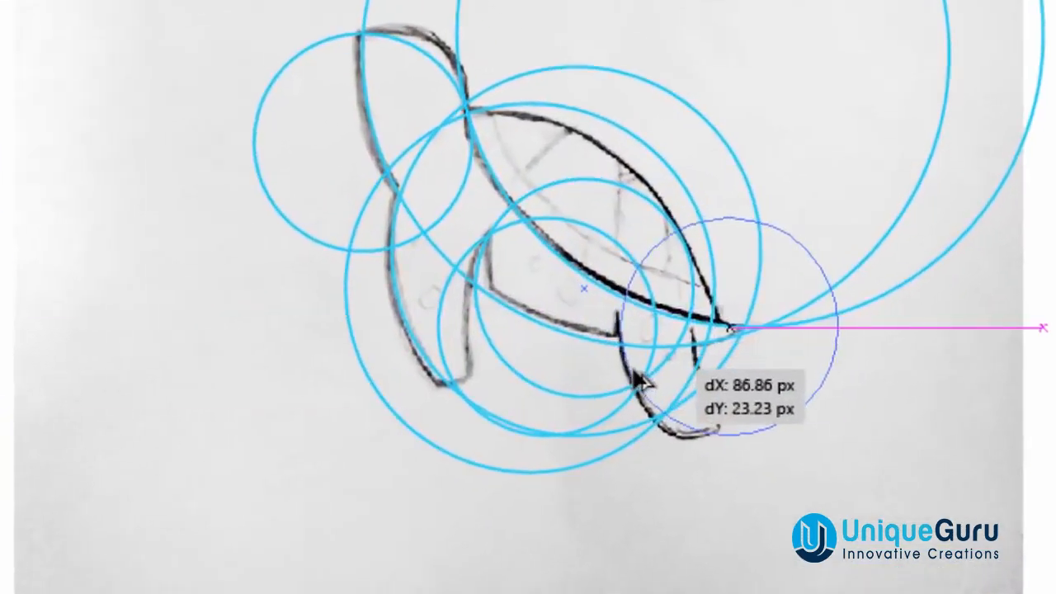
pyautogui.moveTo(634, 373); pyautogui.dragTo(628, 388)
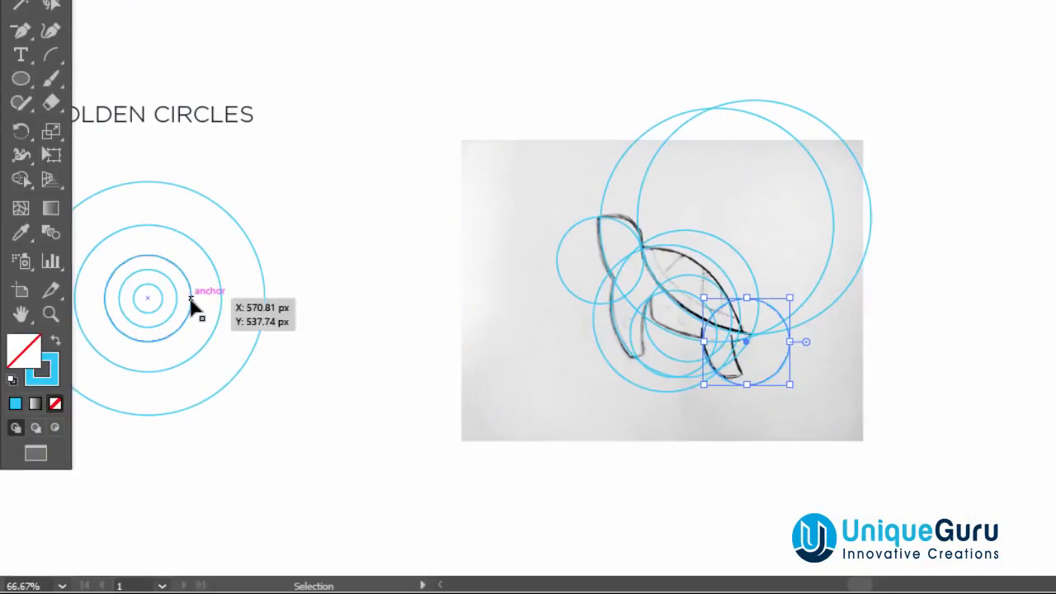
# Copy the third circle onto the sketch again, fitting it to the rear flipper's outer edge.
pyautogui.moveTo(203, 302)
pyautogui.mouseDown()
pyautogui.moveTo(695, 313)
pyautogui.moveTo(798, 349)
pyautogui.moveTo(790, 368)
pyautogui.mouseUp()
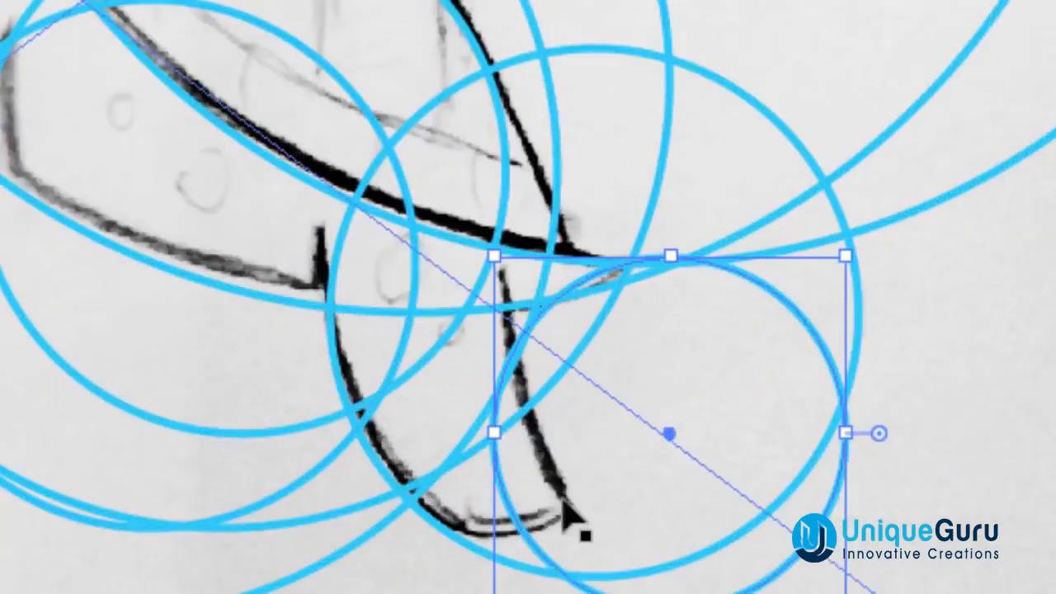
pyautogui.moveTo(521, 528)
pyautogui.mouseDown()
pyautogui.moveTo(521, 499)
pyautogui.moveTo(508, 499)
pyautogui.moveTo(521, 504)
pyautogui.moveTo(504, 517)
pyautogui.mouseUp()
pyautogui.moveTo(503, 459)
pyautogui.mouseDown()
pyautogui.moveTo(513, 462)
pyautogui.moveTo(499, 466)
pyautogui.mouseUp()
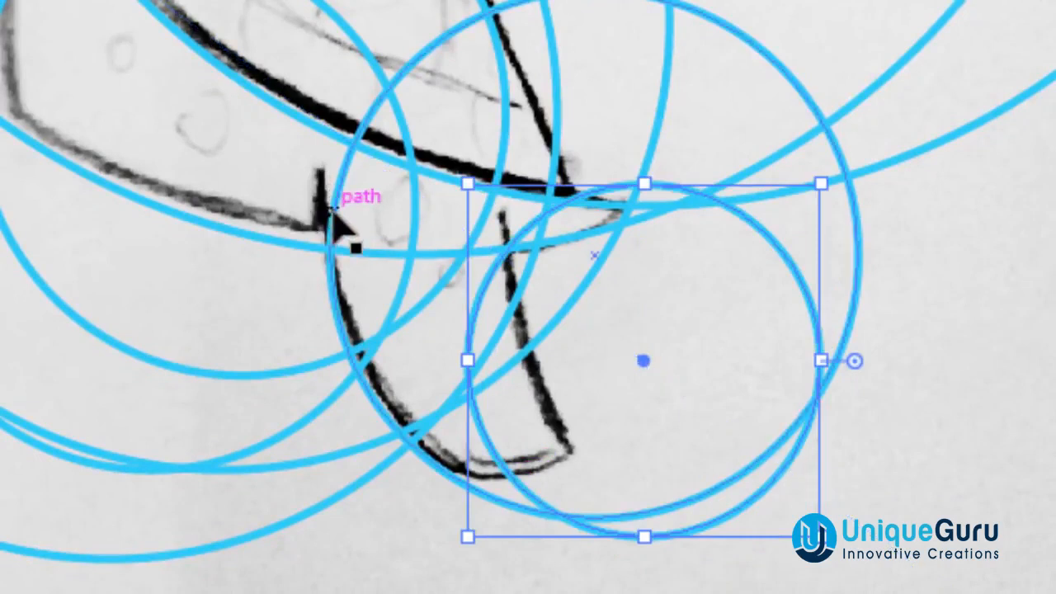
pyautogui.moveTo(321, 252); pyautogui.dragTo(288, 303)
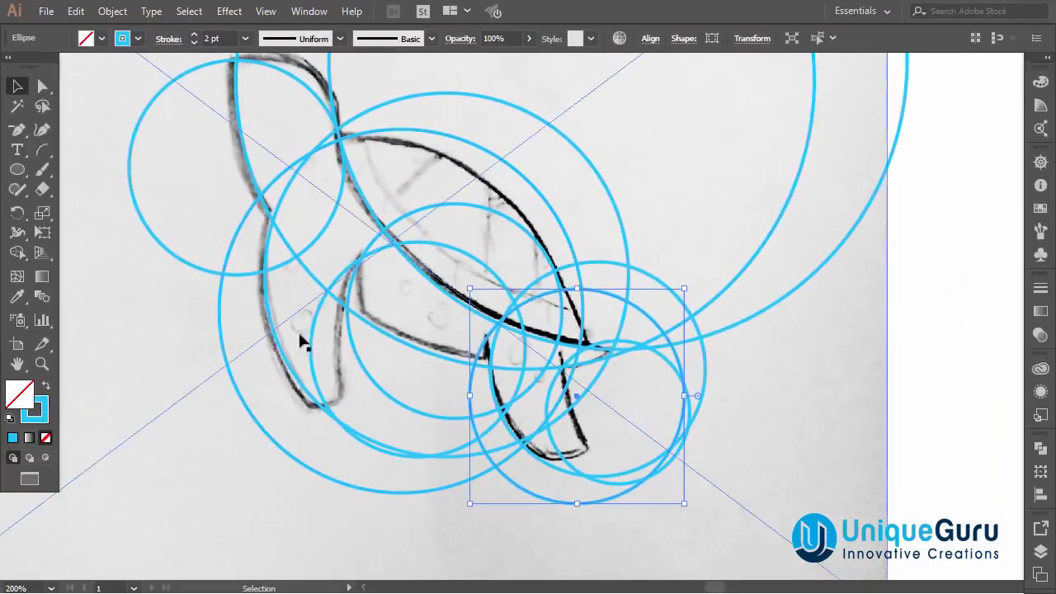
pyautogui.click(945, 322)
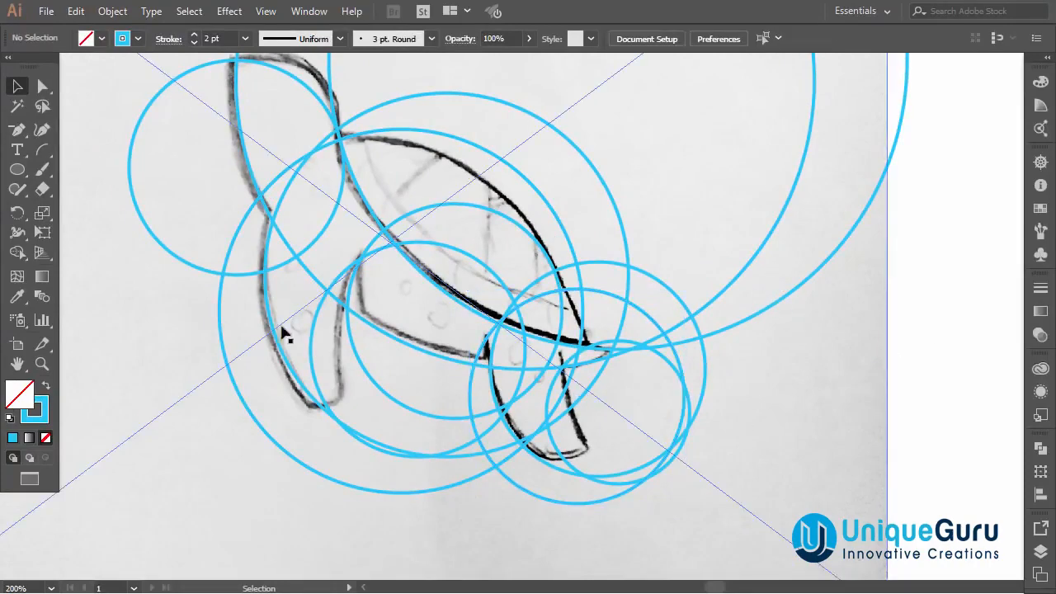
# Lock the sketch image so only the circles stay editable.
pyautogui.scroll(-2, 527, 226)
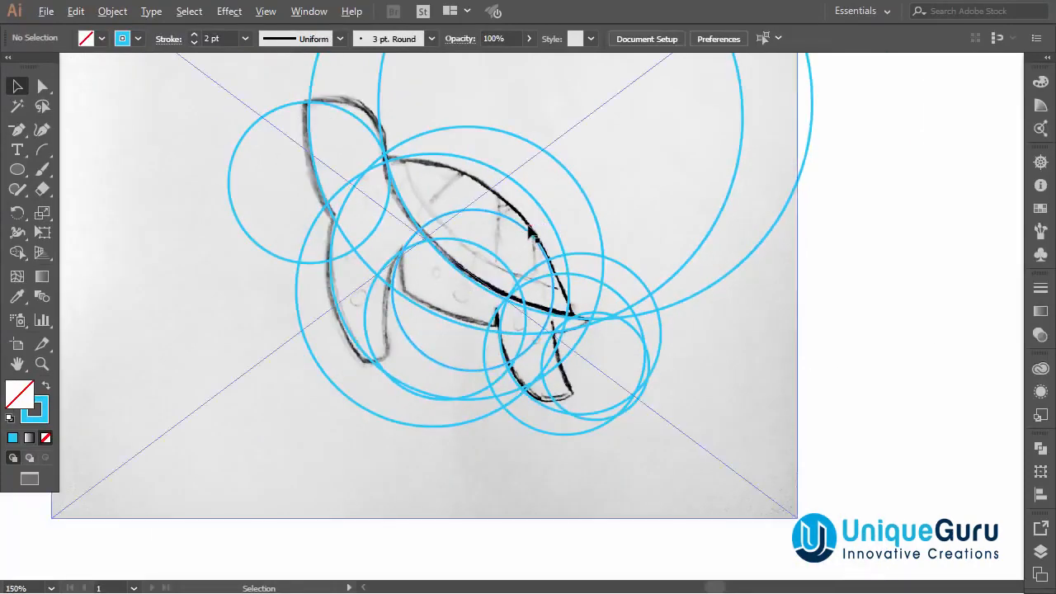
pyautogui.scroll(1, 529, 218)
pyautogui.scroll(1, 487, 199)
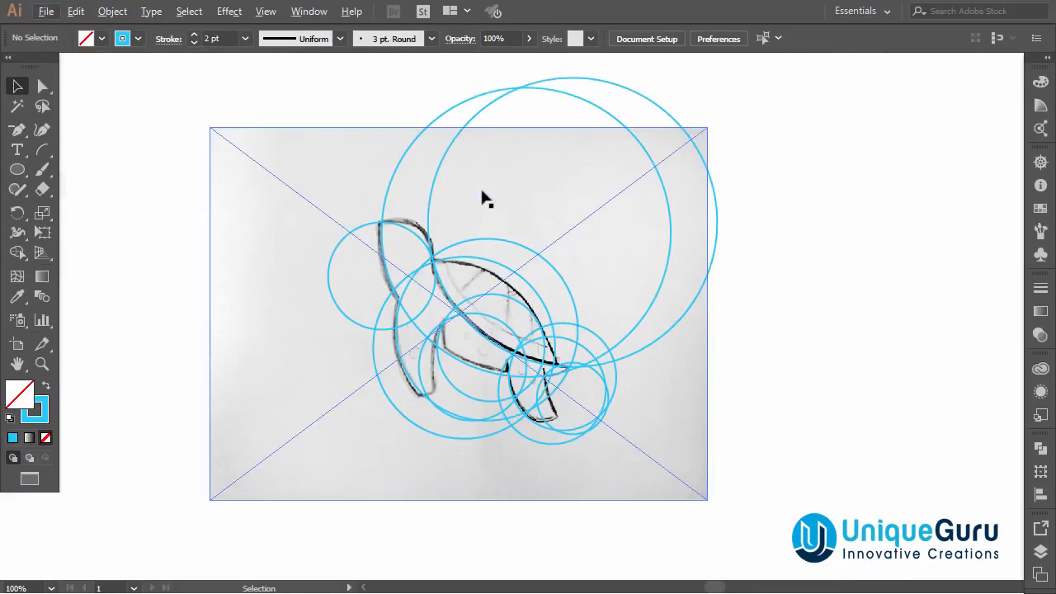
pyautogui.click(316, 153)
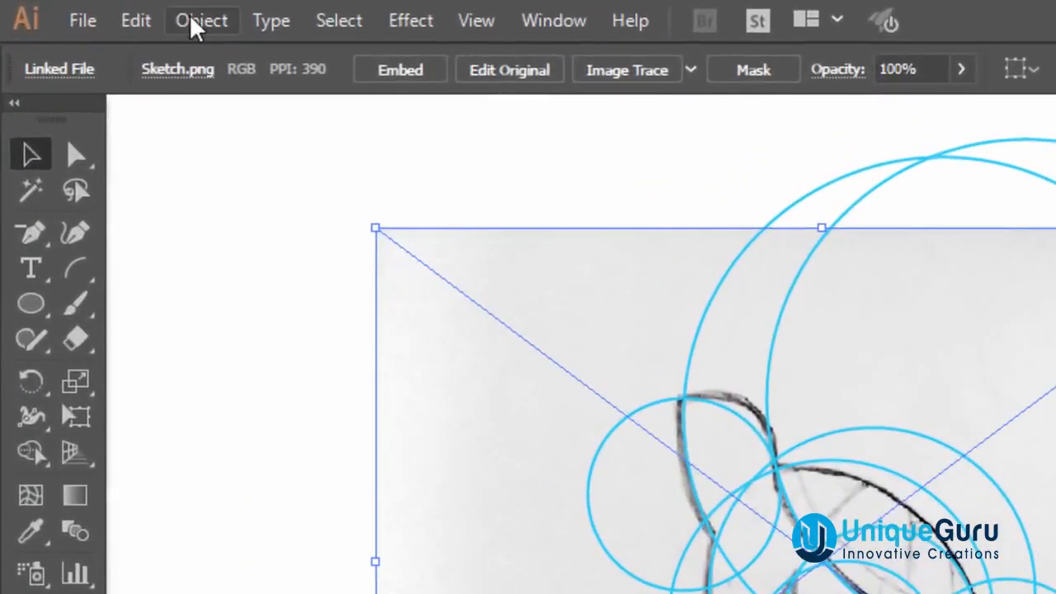
pyautogui.click(109, 9)
pyautogui.moveTo(306, 187)
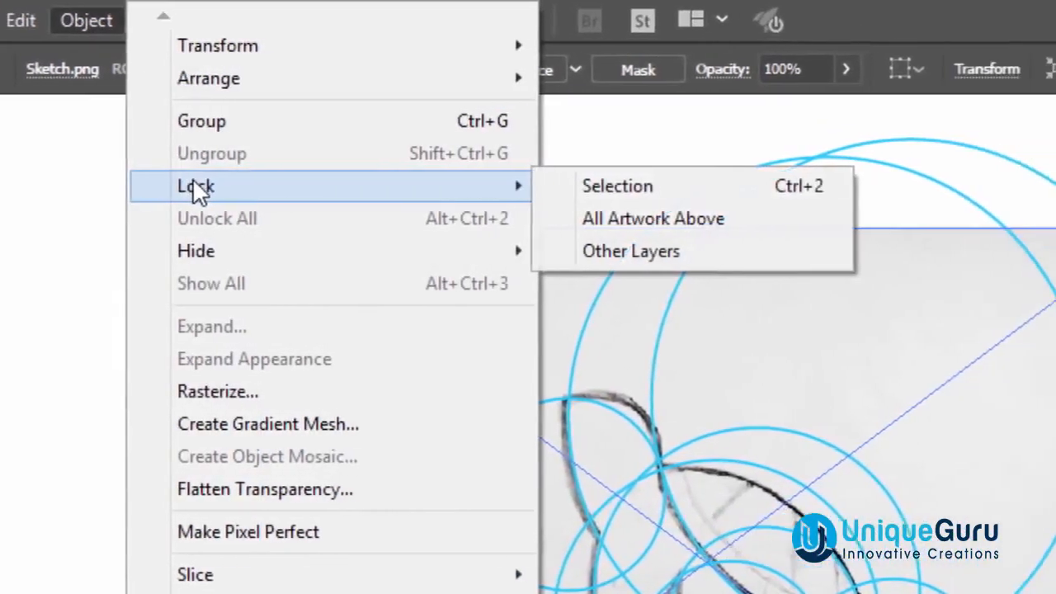
pyautogui.click(495, 186)
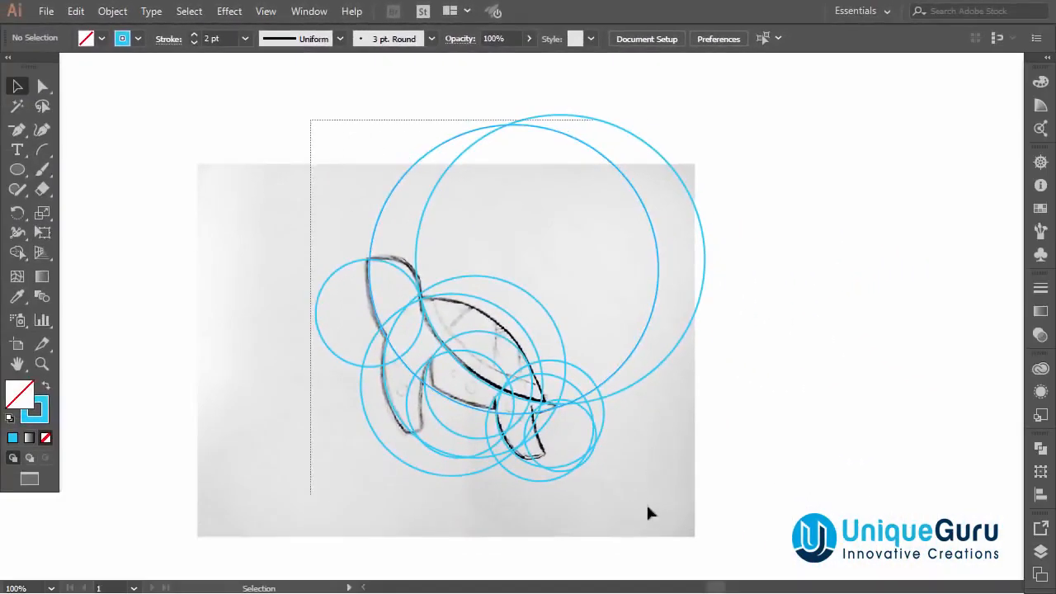
# Select all the circles and switch to the Shape Builder tool.
pyautogui.hotkey('ctrl', 'a')
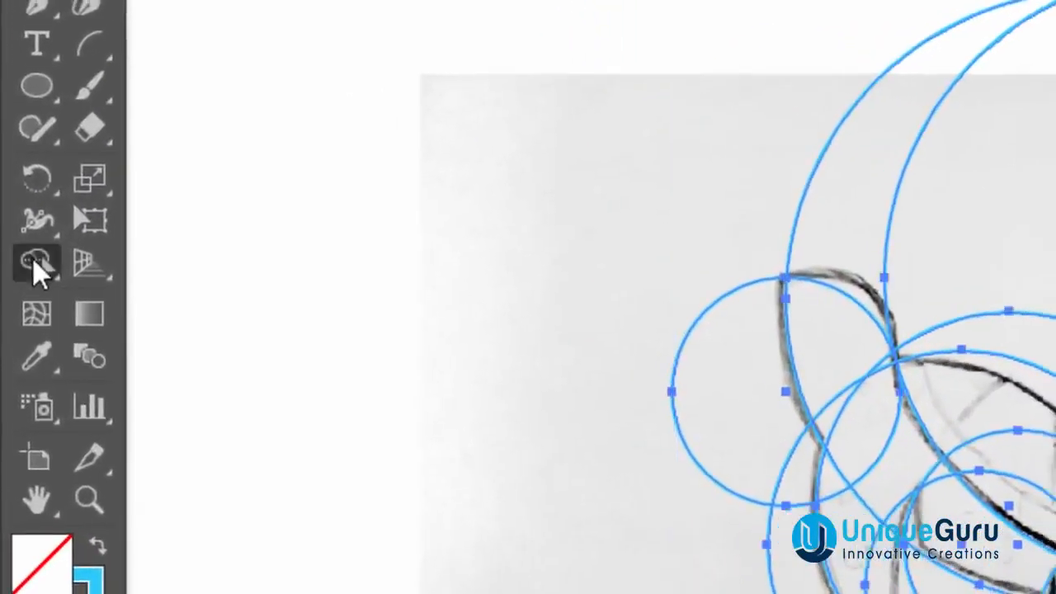
pyautogui.click(33, 258)
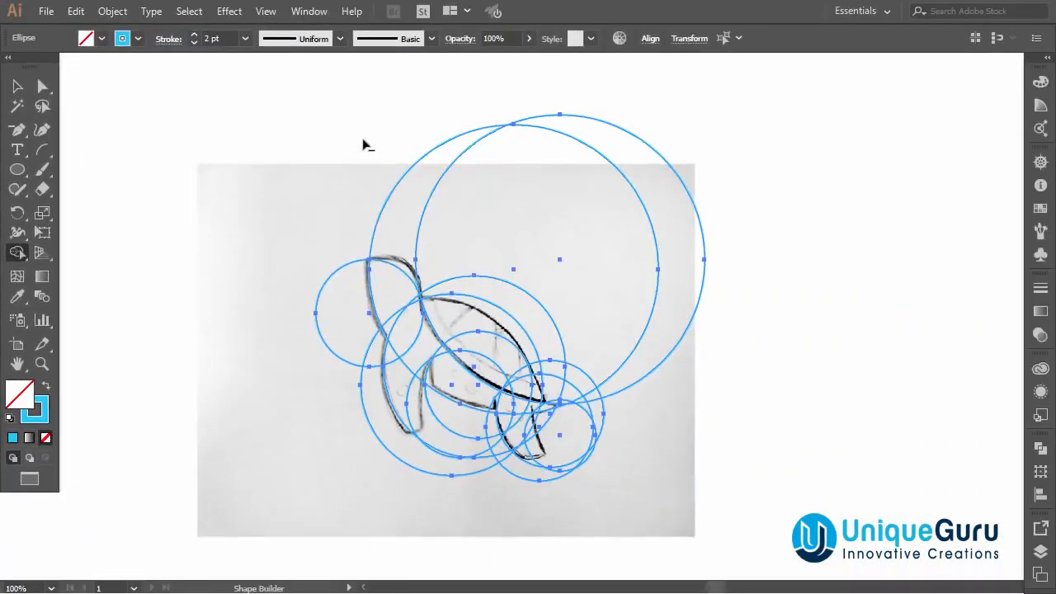
pyautogui.moveTo(399, 164)
pyautogui.mouseDown()
pyautogui.moveTo(528, 195)
pyautogui.moveTo(752, 292)
pyautogui.mouseUp()
pyautogui.keyDown('alt'); pyautogui.click(552, 308); pyautogui.keyUp('alt')
pyautogui.scroll(1, 546, 367)
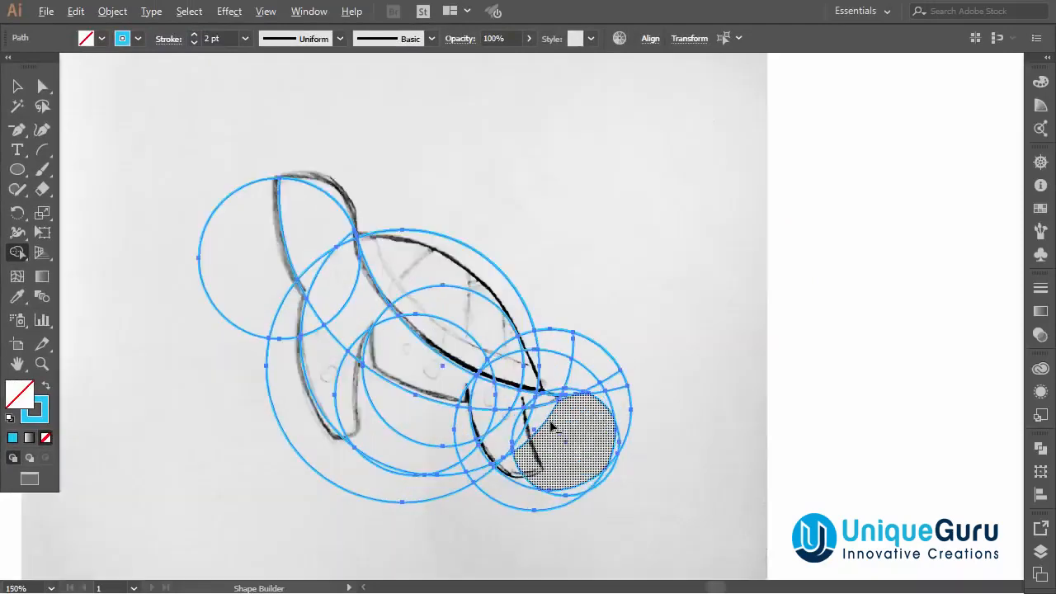
# Remove the outer part of the head circle and a stray arc beside it with Shape Builder.
pyautogui.moveTo(229, 203); pyautogui.dragTo(264, 277)
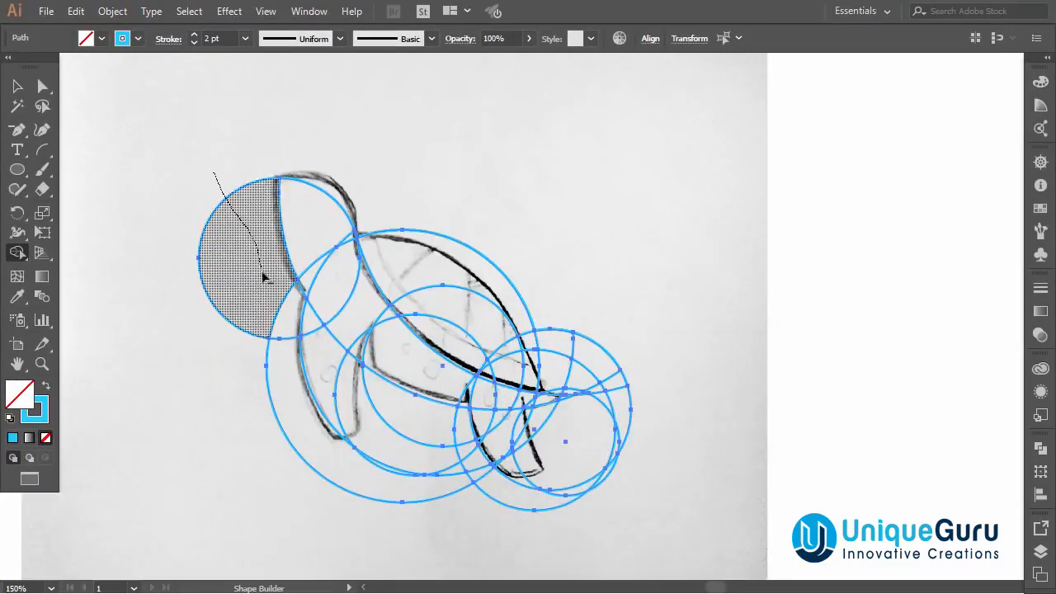
pyautogui.moveTo(290, 328); pyautogui.dragTo(288, 332)
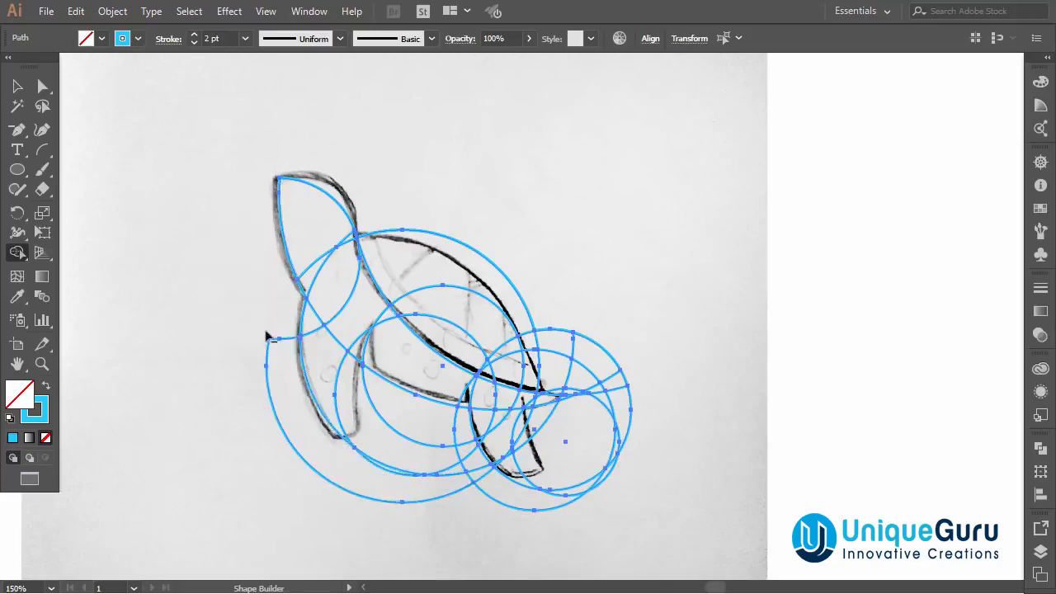
# Remove the unwanted arc segments around the front flipper and under the belly with Shape Builder.
pyautogui.keyDown('alt'); pyautogui.click(304, 422); pyautogui.keyUp('alt')
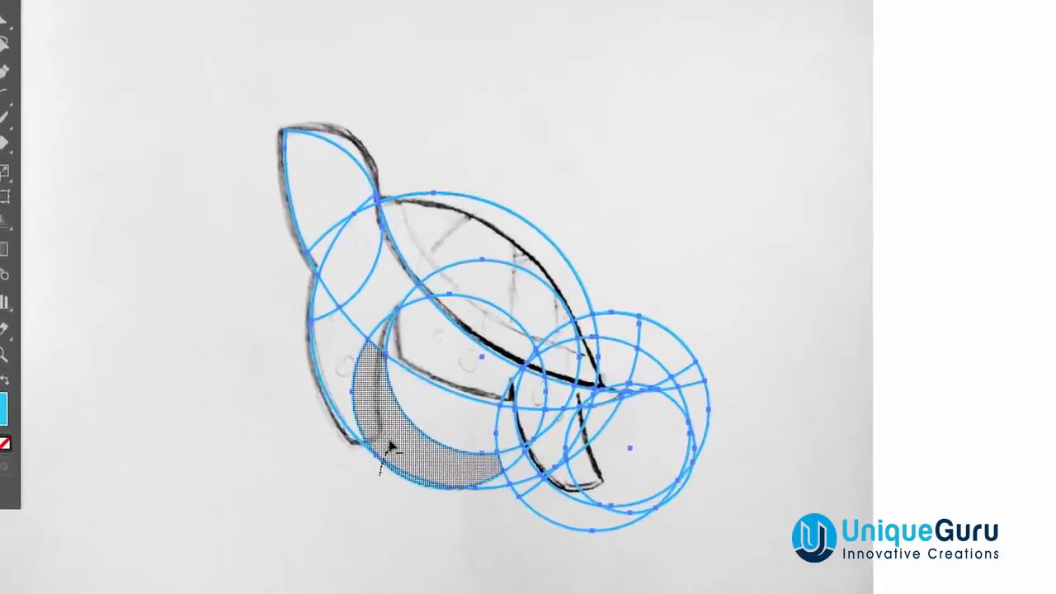
pyautogui.keyDown('alt'); pyautogui.click(368, 444); pyautogui.keyUp('alt')
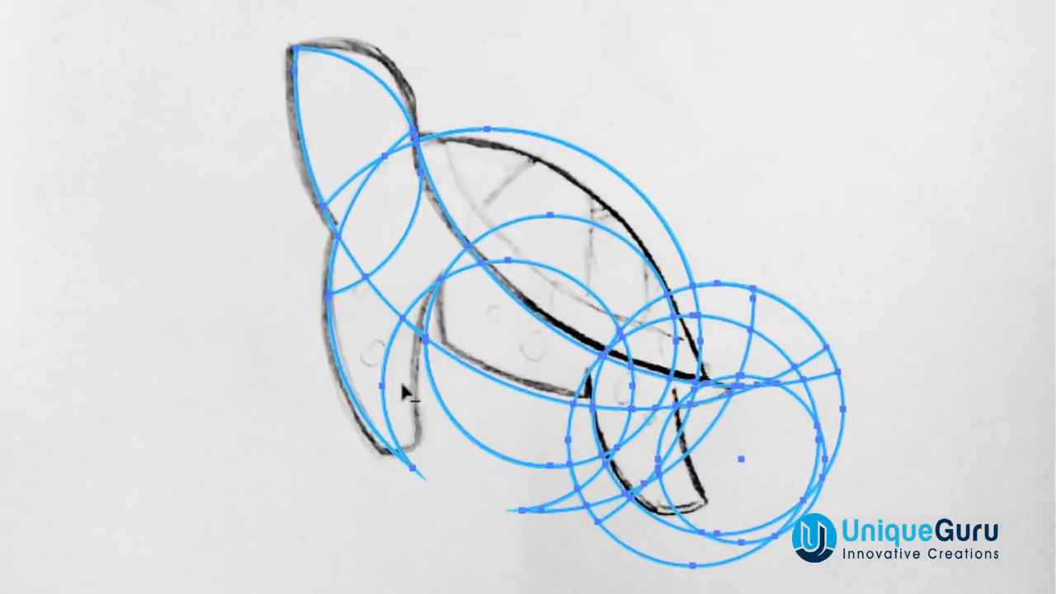
pyautogui.keyDown('alt'); pyautogui.click(418, 339); pyautogui.keyUp('alt')
pyautogui.keyDown('alt'); pyautogui.click(490, 419); pyautogui.keyUp('alt')
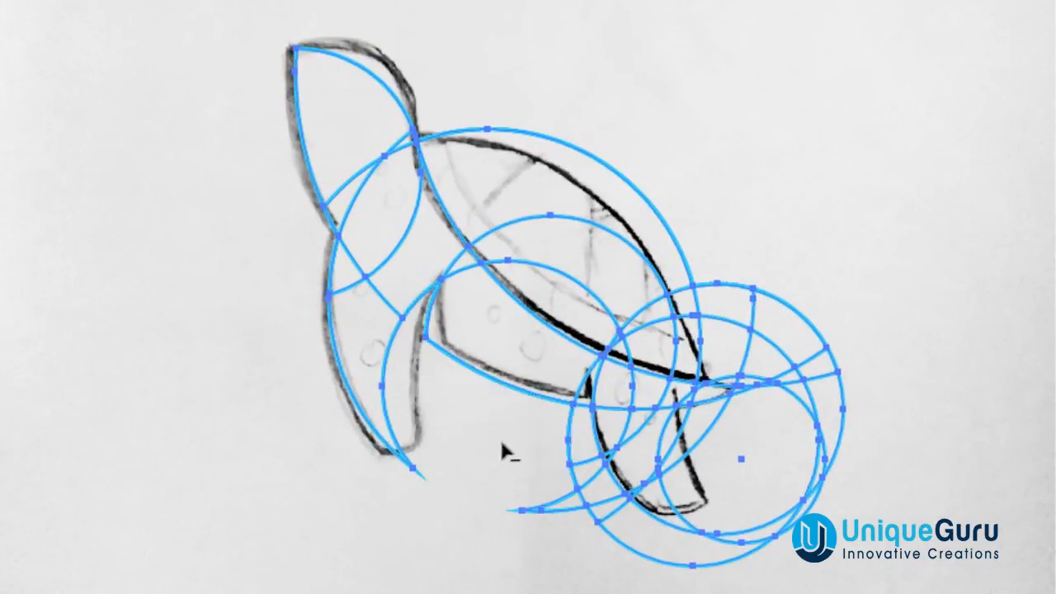
pyautogui.moveTo(546, 445)
pyautogui.mouseDown()
pyautogui.moveTo(590, 479)
pyautogui.moveTo(626, 564)
pyautogui.mouseUp()
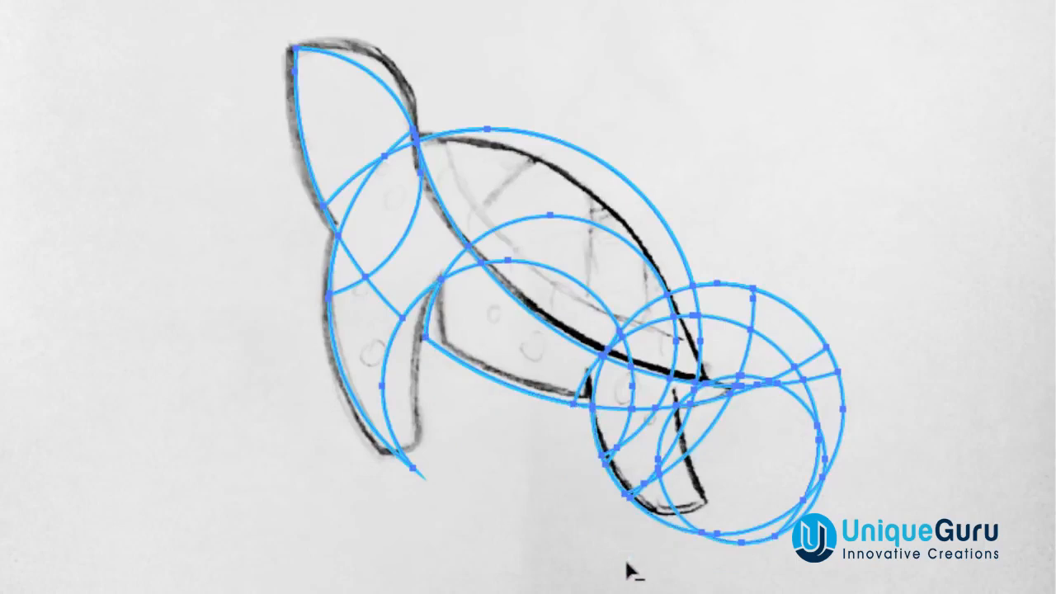